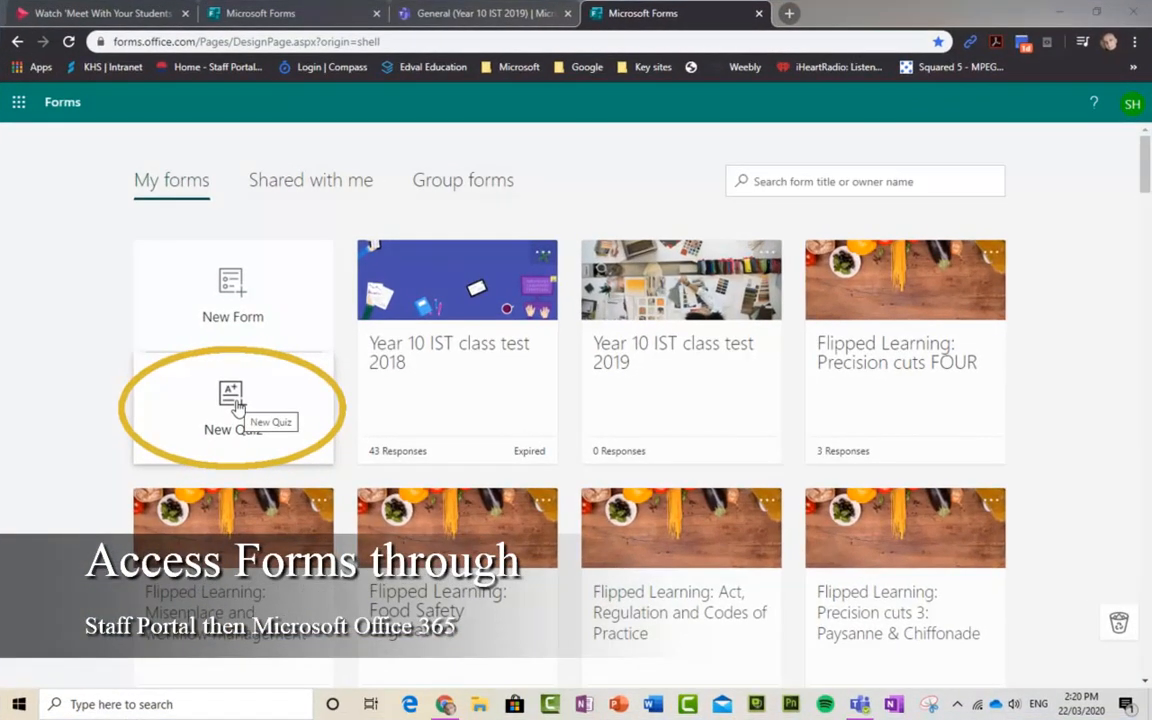
# Create a new quiz and title it "Test quiz".
pyautogui.click(237, 405)
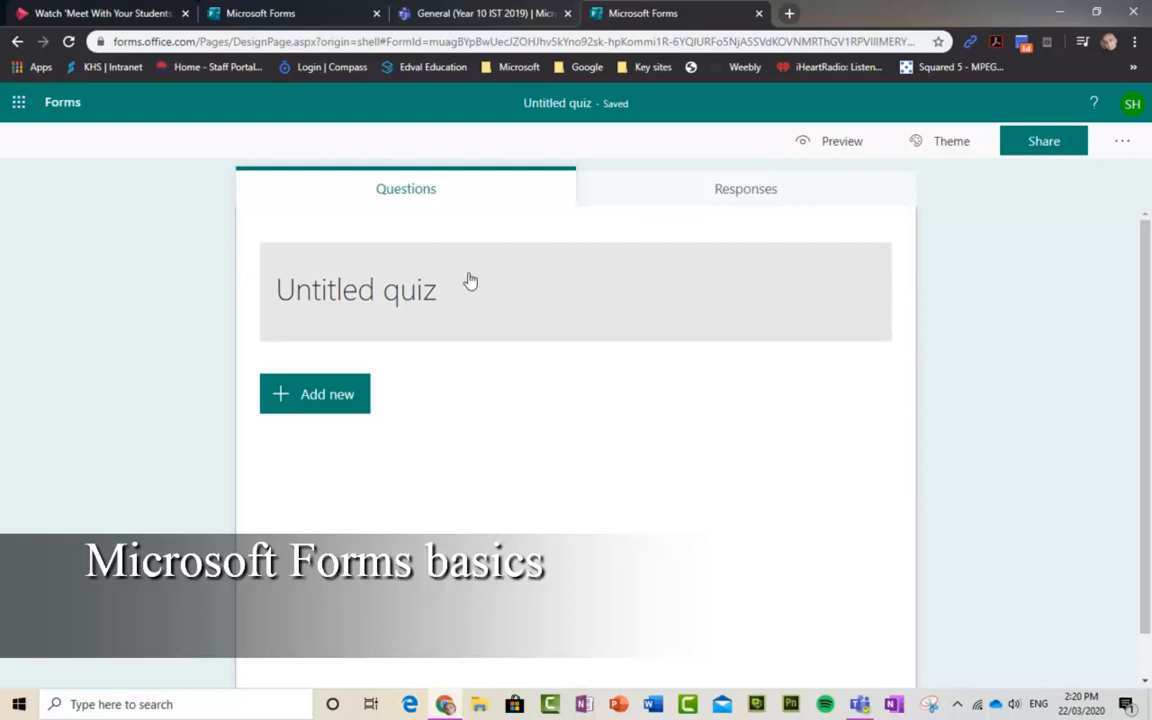
pyautogui.click(420, 300)
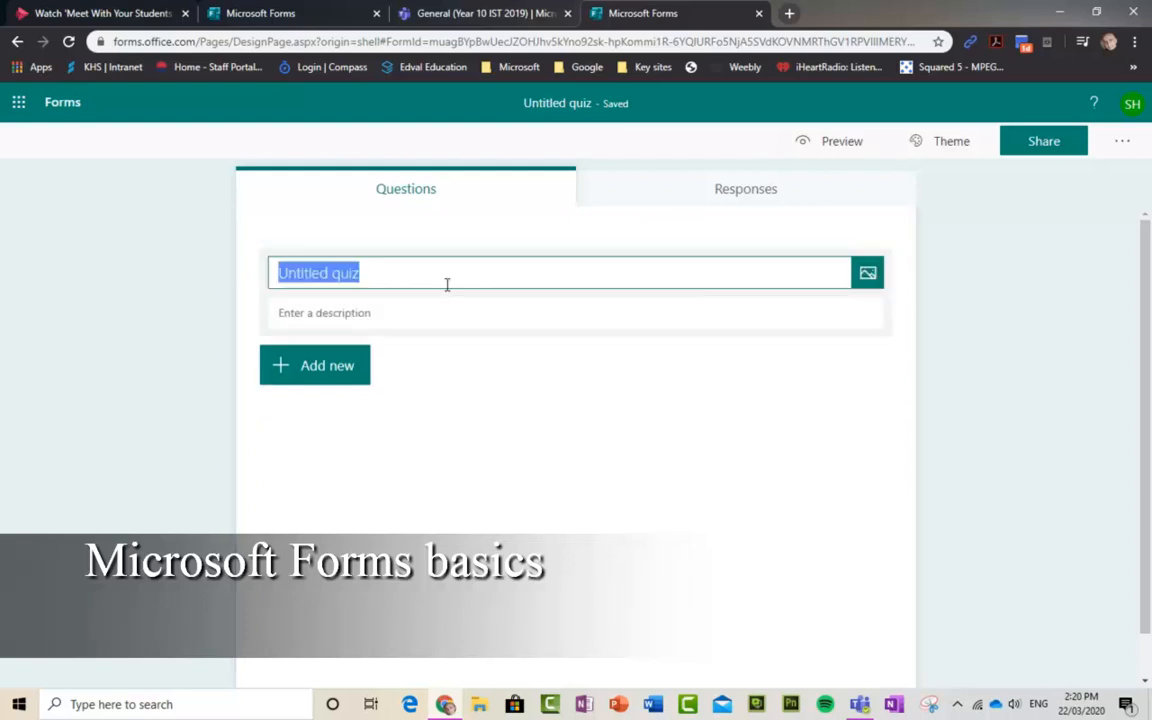
pyautogui.write('Test quiz')
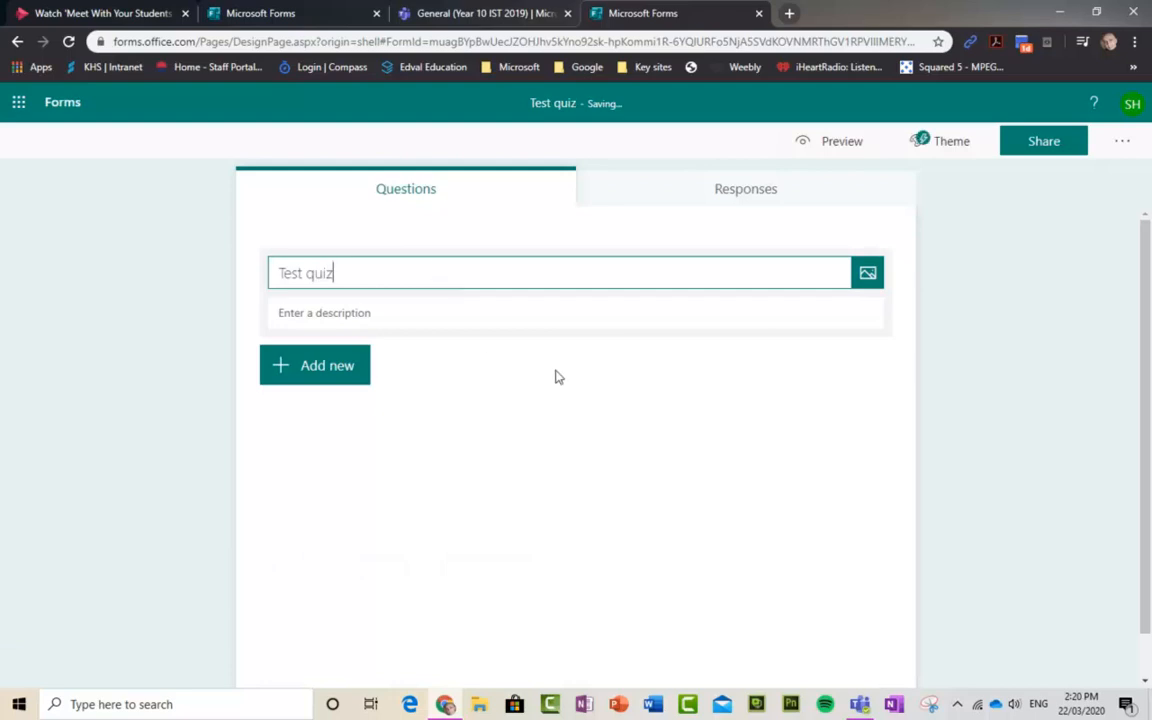
# Look through the available question types, add a Choice question to the quiz and make it required.
pyautogui.click(334, 372)
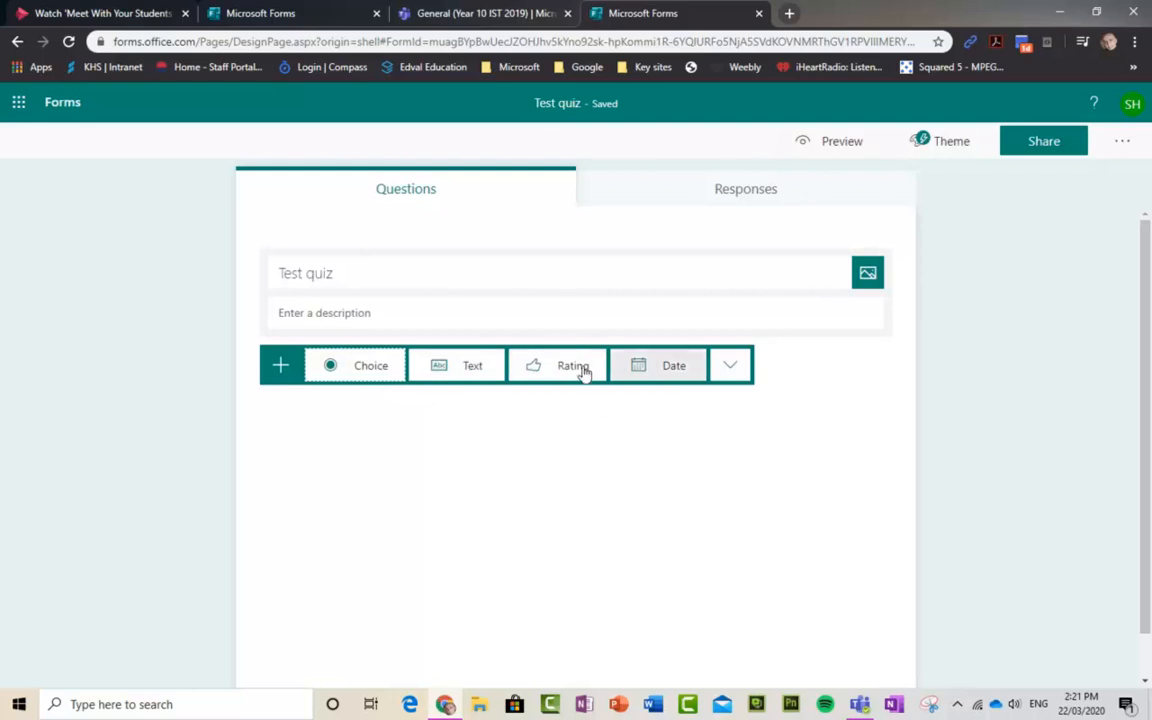
pyautogui.click(732, 370)
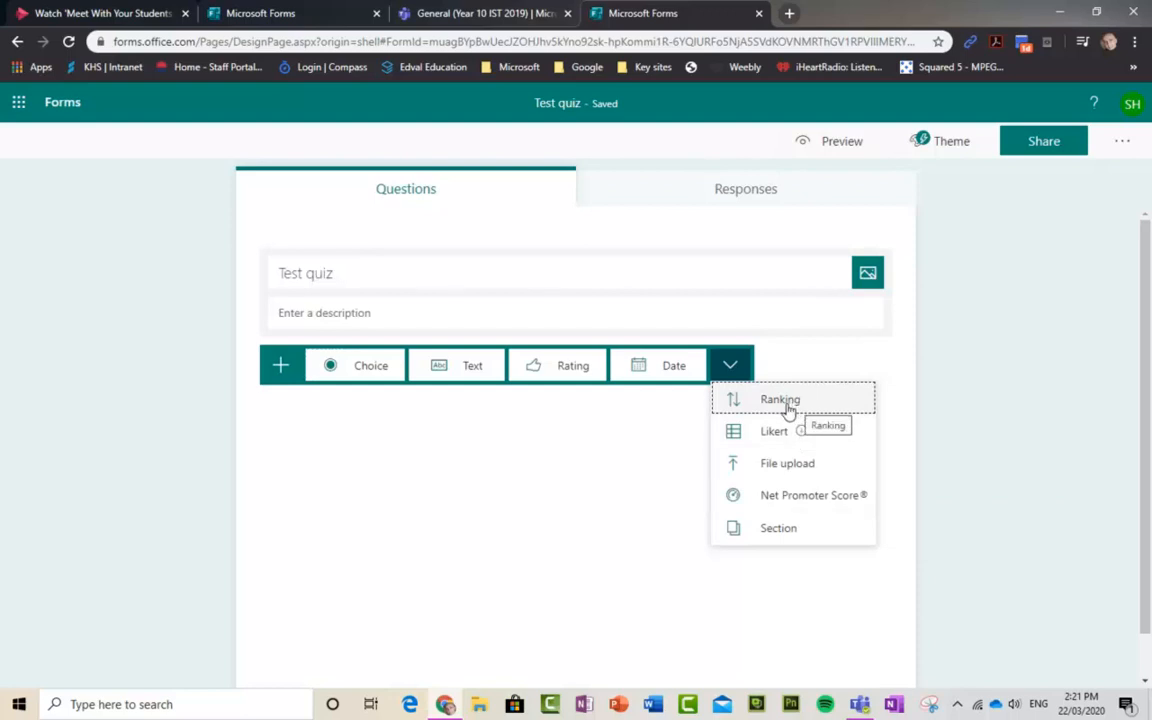
pyautogui.moveTo(802, 432)
pyautogui.click(366, 367)
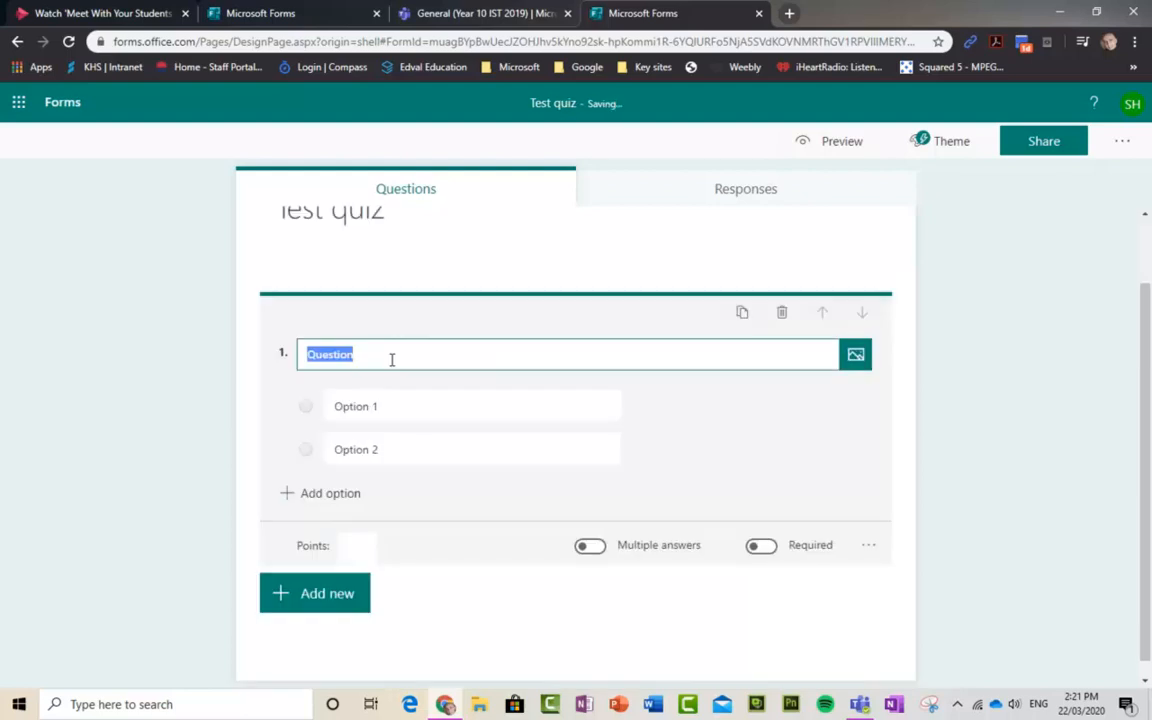
pyautogui.click(769, 551)
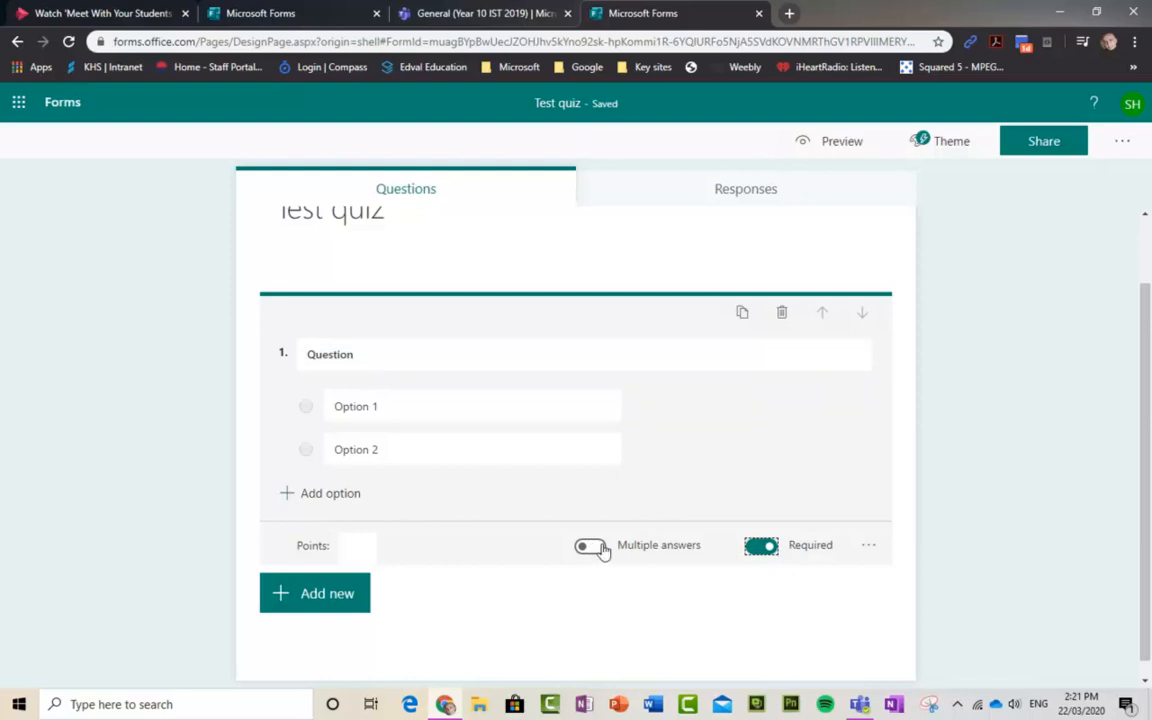
# Enter "What is microsoft forms" as the question, with Quiz, Document and Spreadsheet as its three answer options.
pyautogui.click(368, 352)
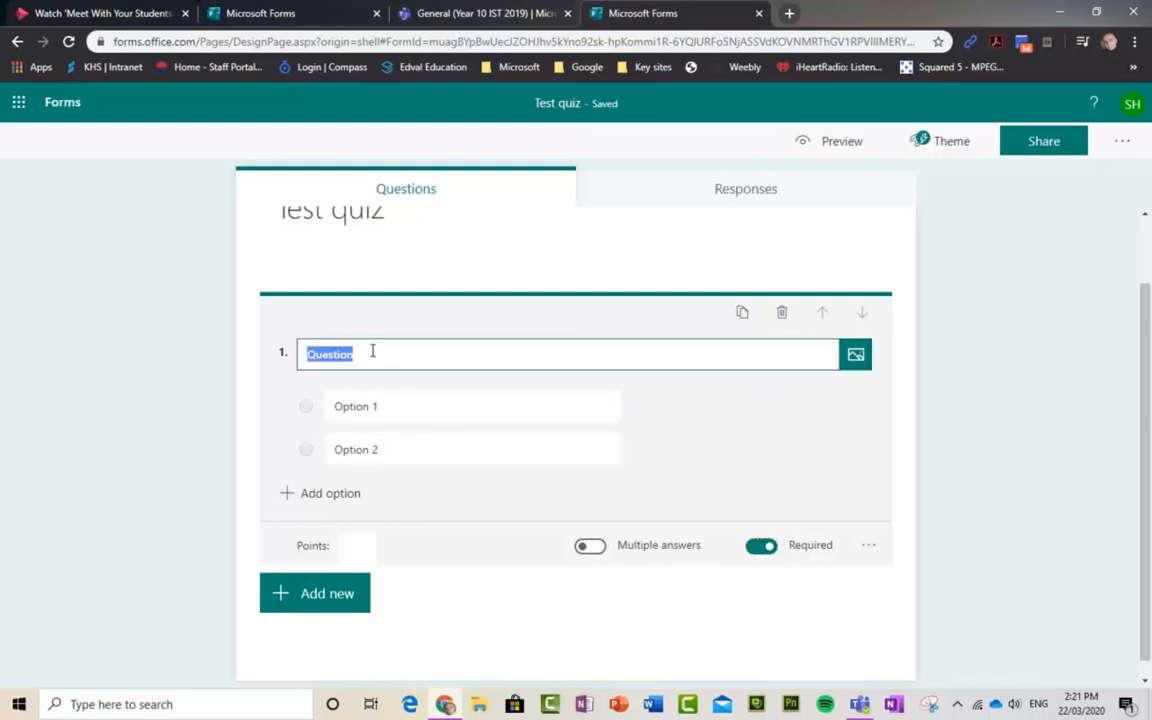
pyautogui.write('What is microsoft forms')
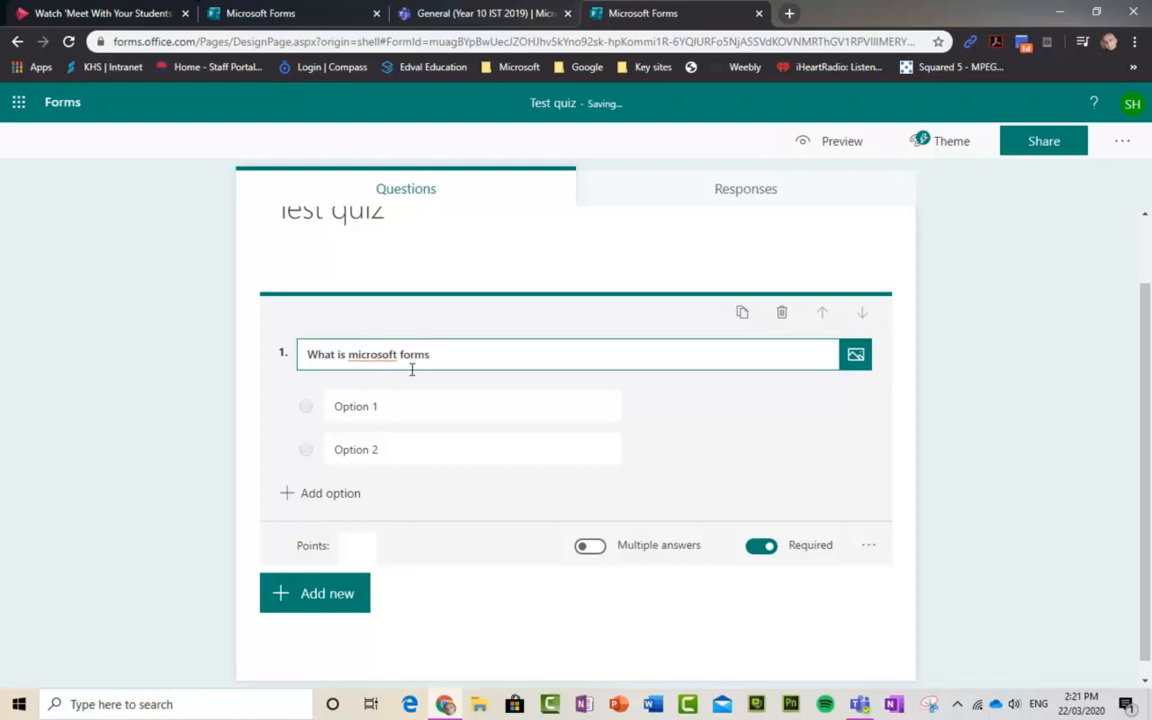
pyautogui.click(378, 404)
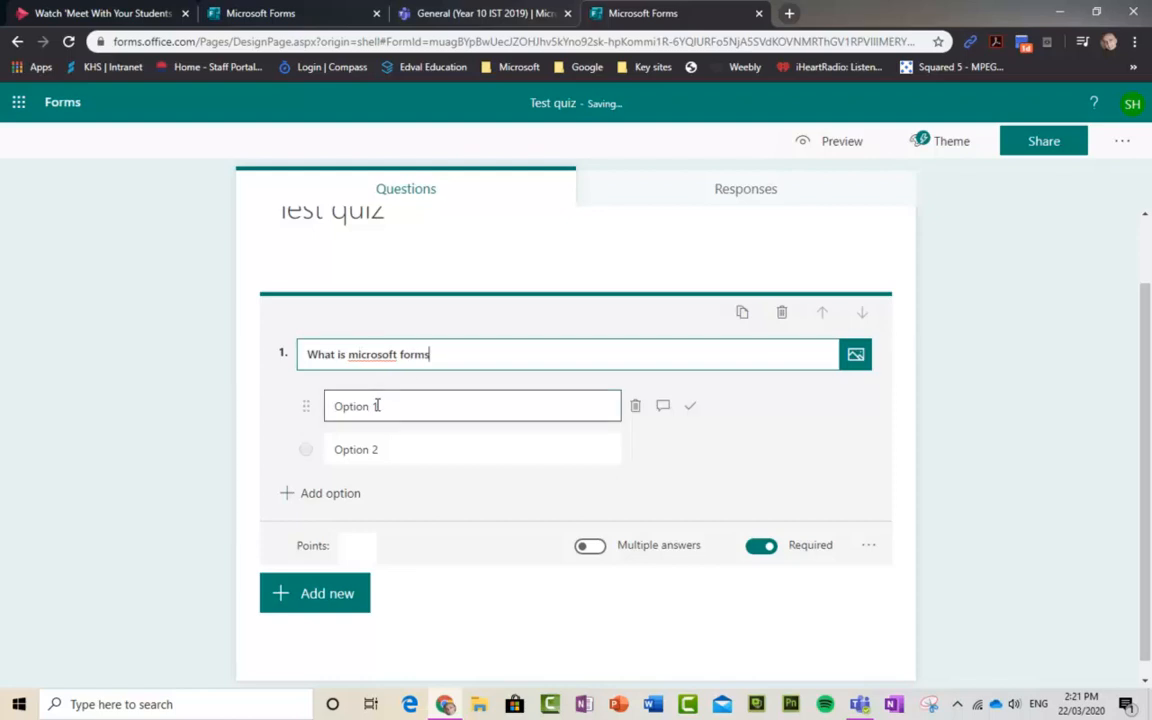
pyautogui.write('Quiz')
pyautogui.click(378, 449)
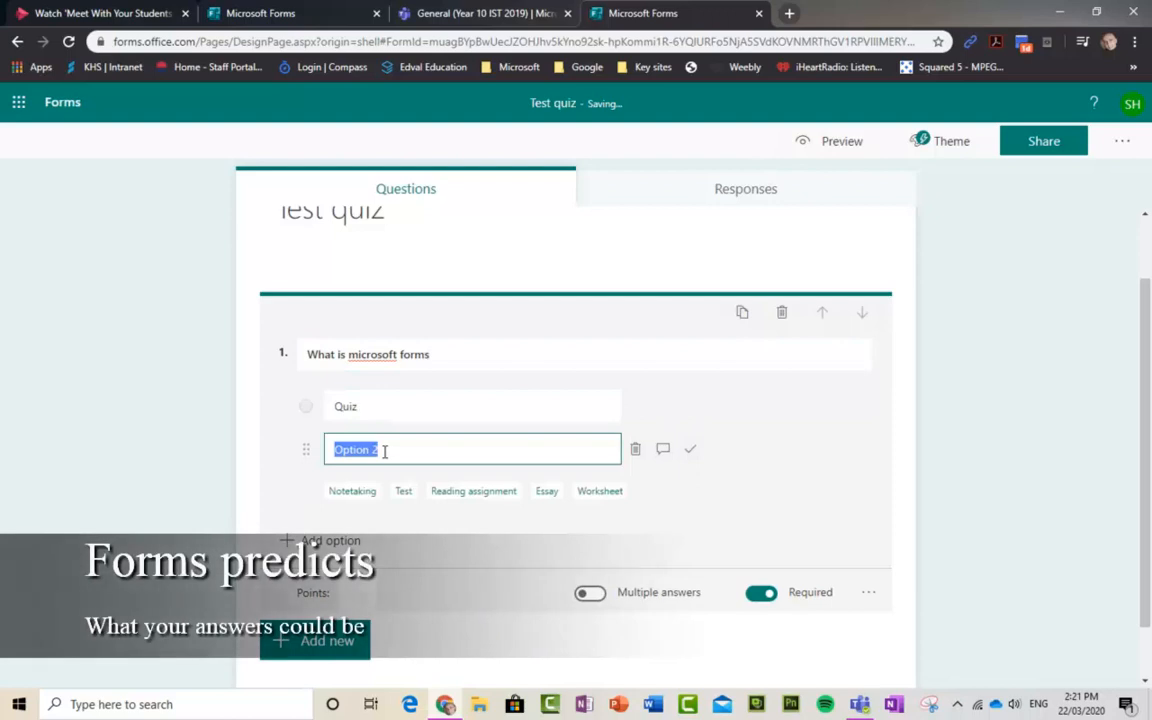
pyautogui.write('Document')
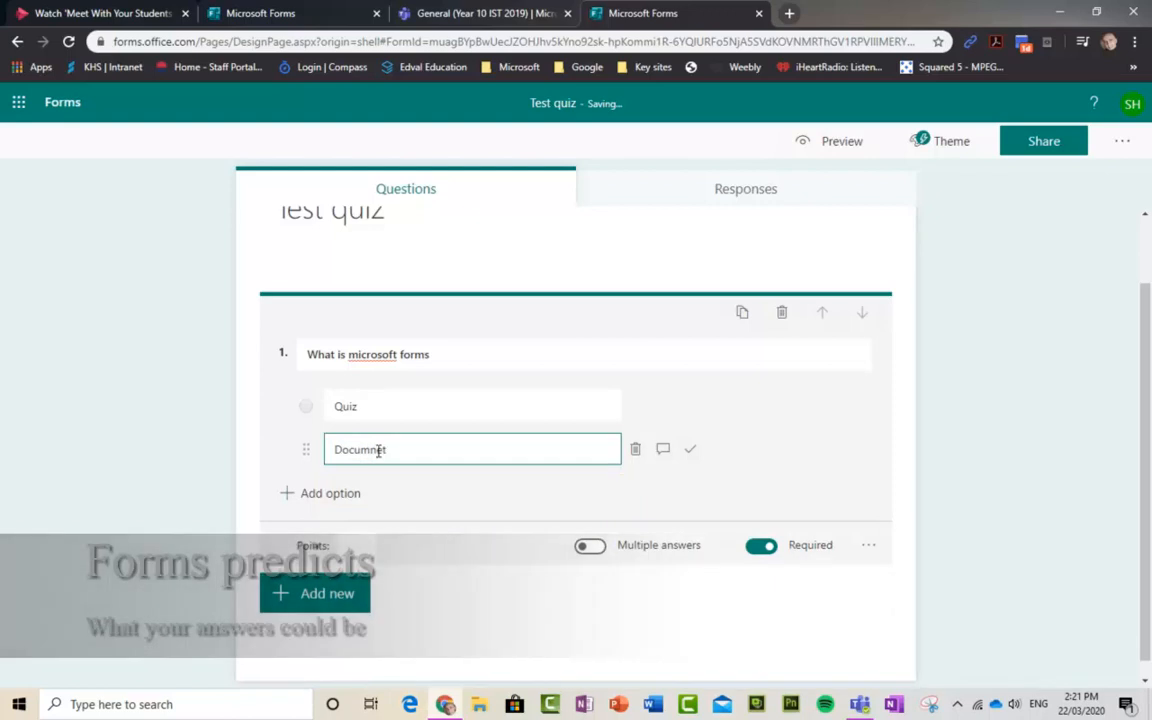
pyautogui.press('BackSpace')
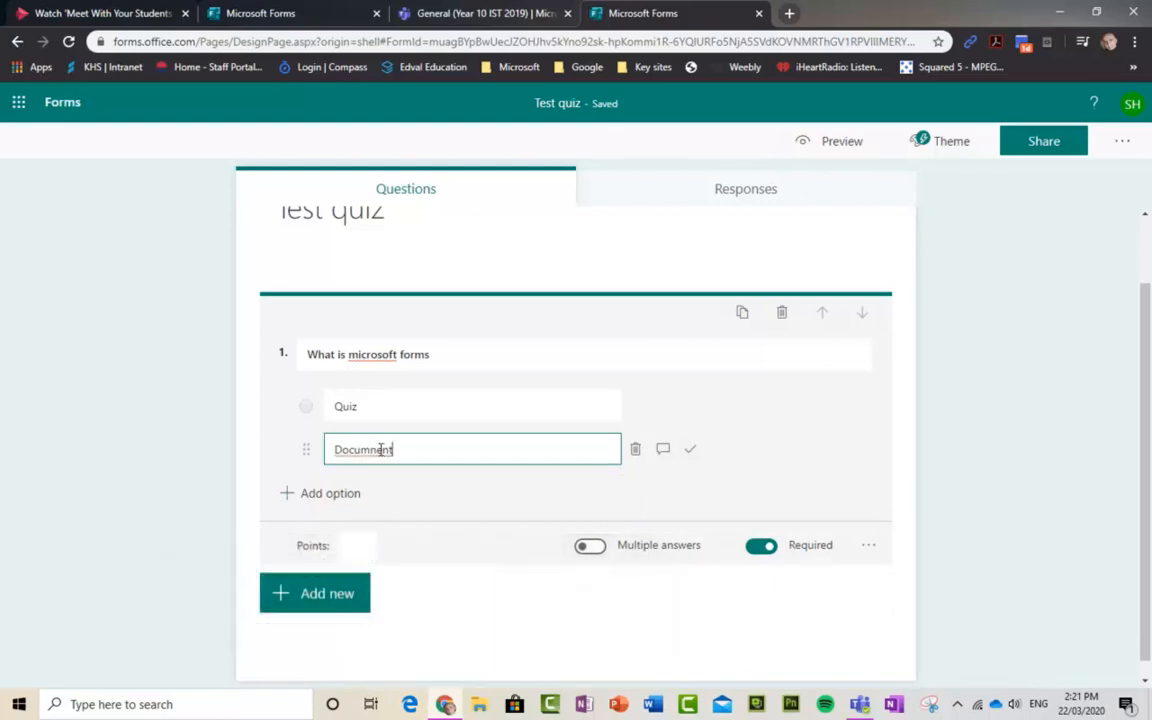
pyautogui.press('BackSpace')
pyautogui.click(333, 493)
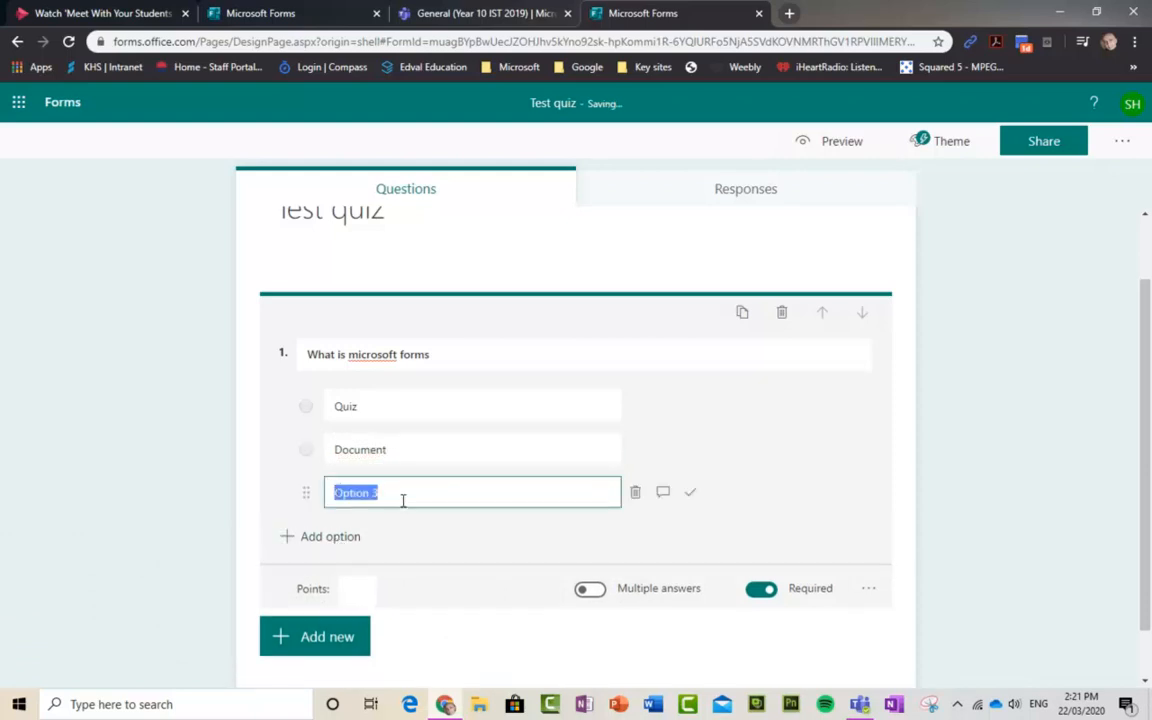
pyautogui.write('Spreadsheet')
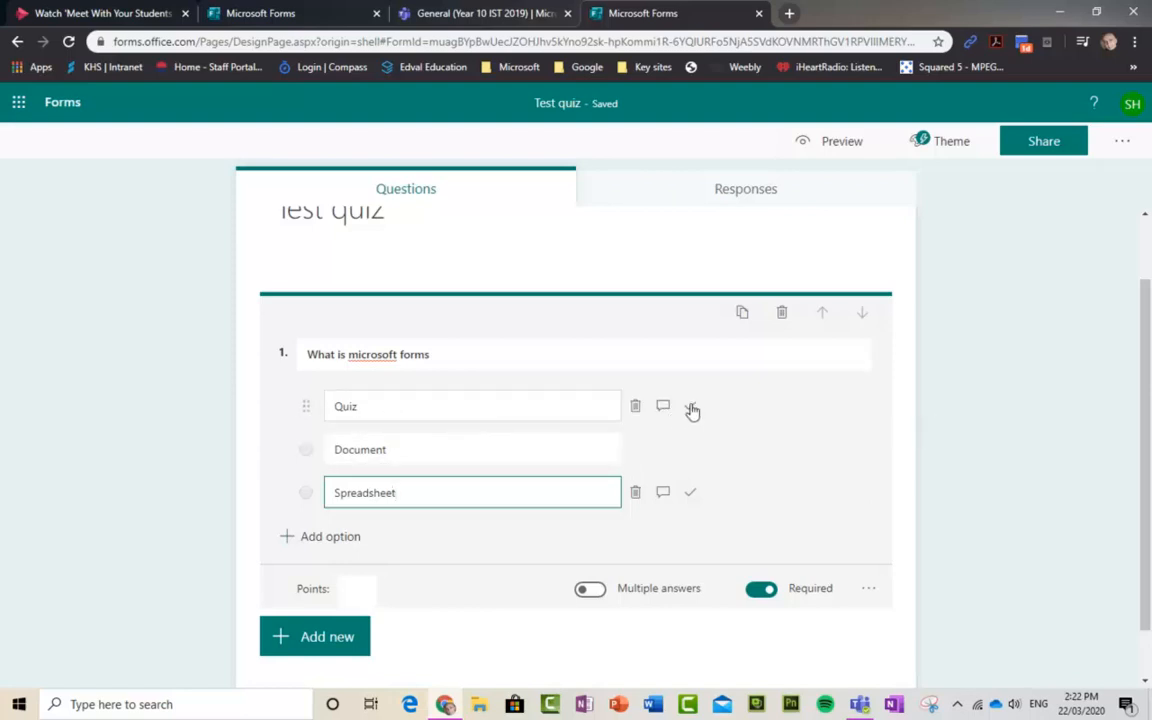
# Mark Quiz as the correct answer and set the question's value to 5 points.
pyautogui.click(690, 407)
pyautogui.click(358, 589)
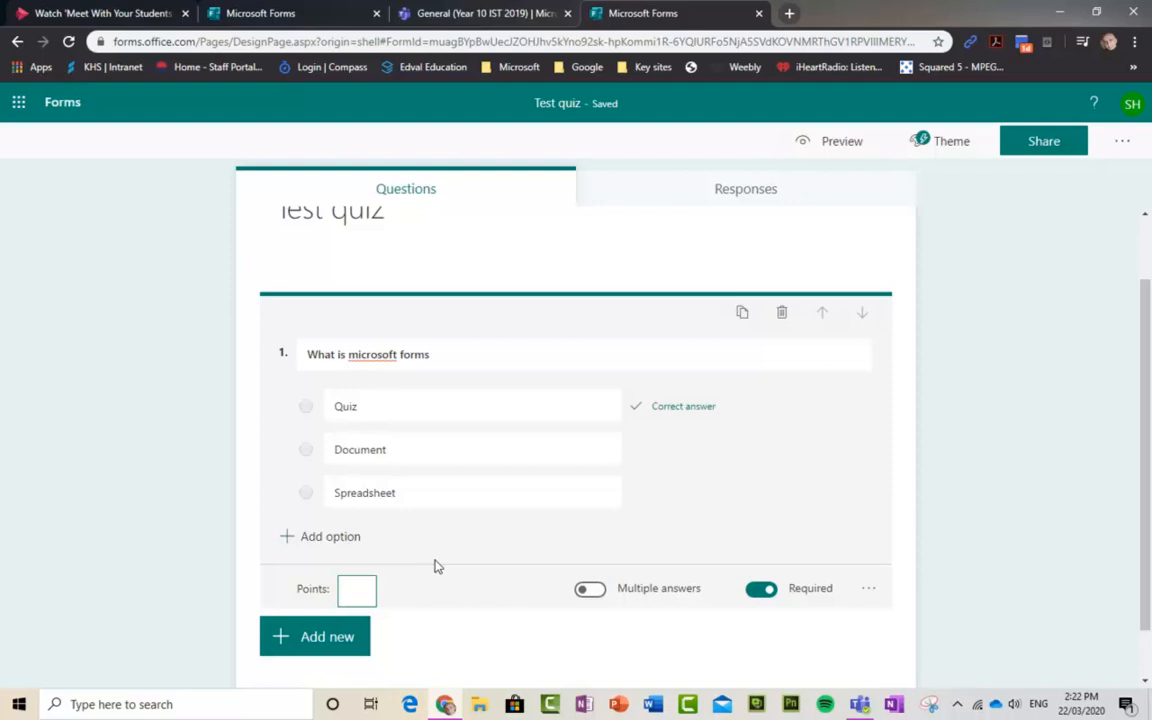
pyautogui.write('5')
# Add an empty feedback message field for respondents who select the Document answer.
pyautogui.moveTo(581, 451)
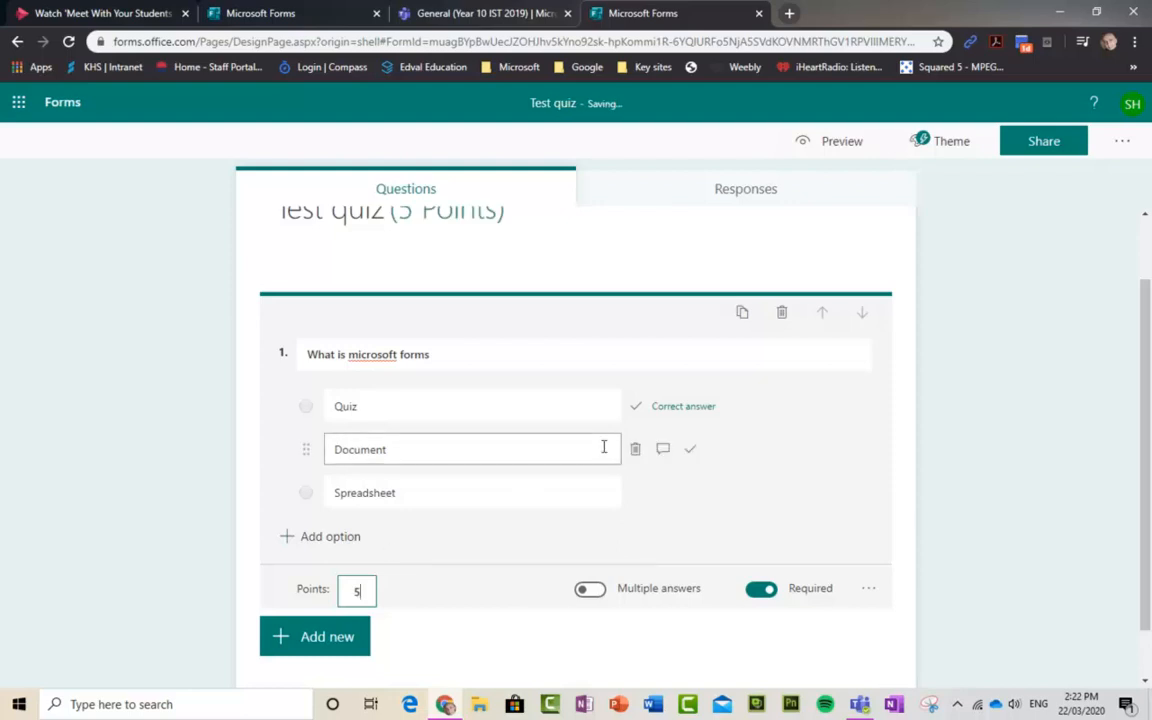
pyautogui.click(663, 451)
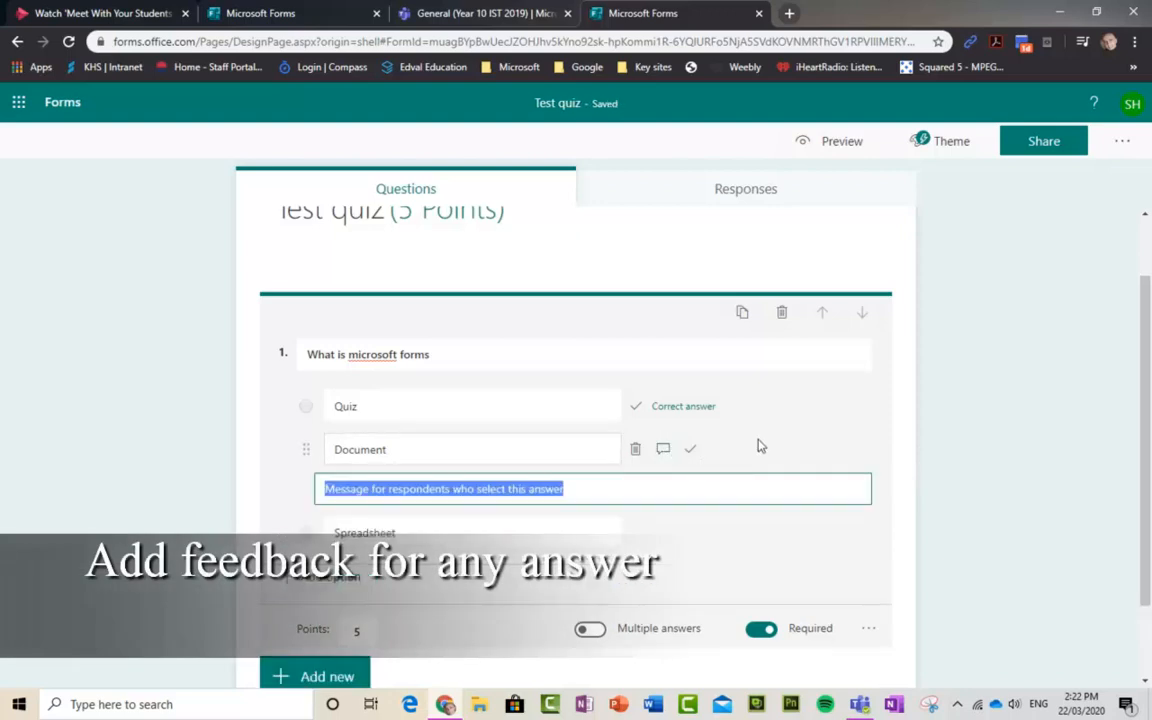
pyautogui.moveTo(548, 489); pyautogui.dragTo(288, 430)
pyautogui.click(399, 480)
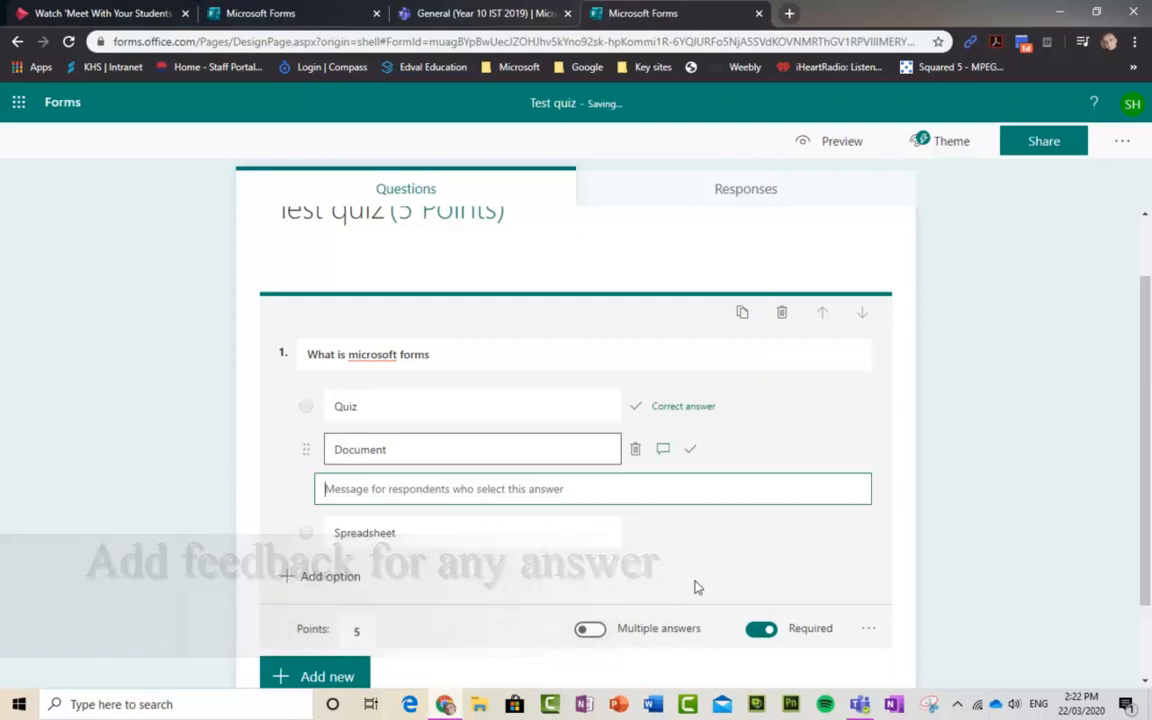
# Add the subtitle "Answer with the best answer" to the question.
pyautogui.click(866, 630)
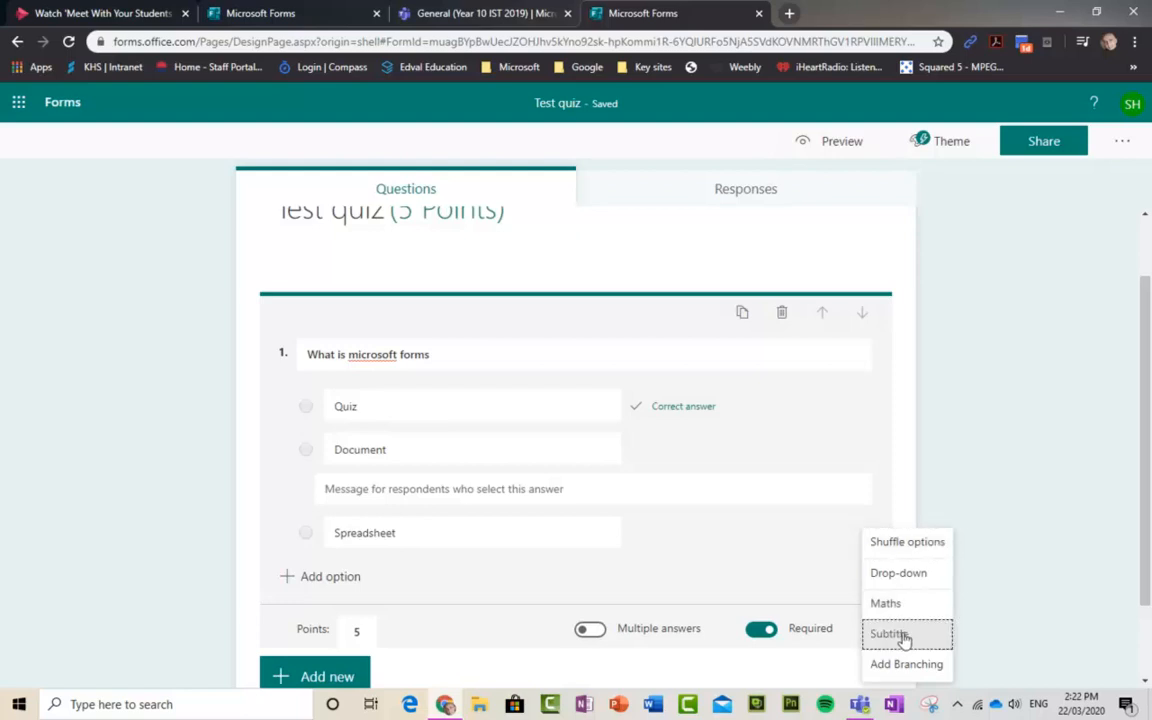
pyautogui.click(904, 636)
pyautogui.write('Answer with the best answer')
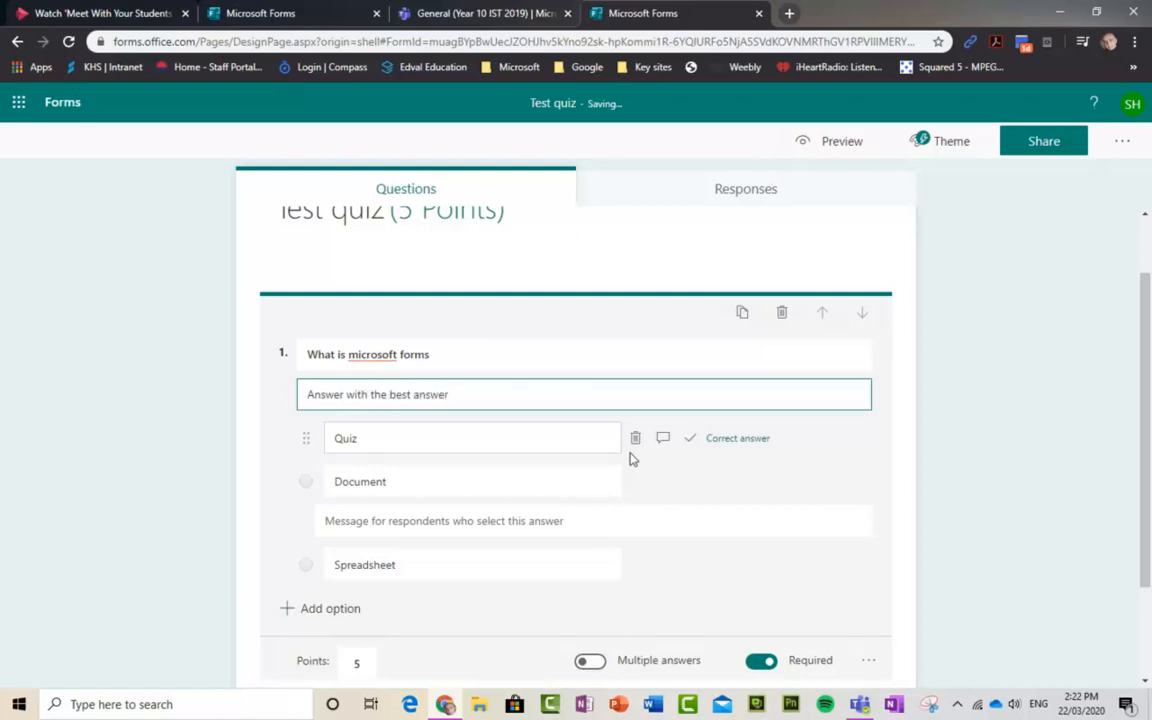
pyautogui.click(416, 356)
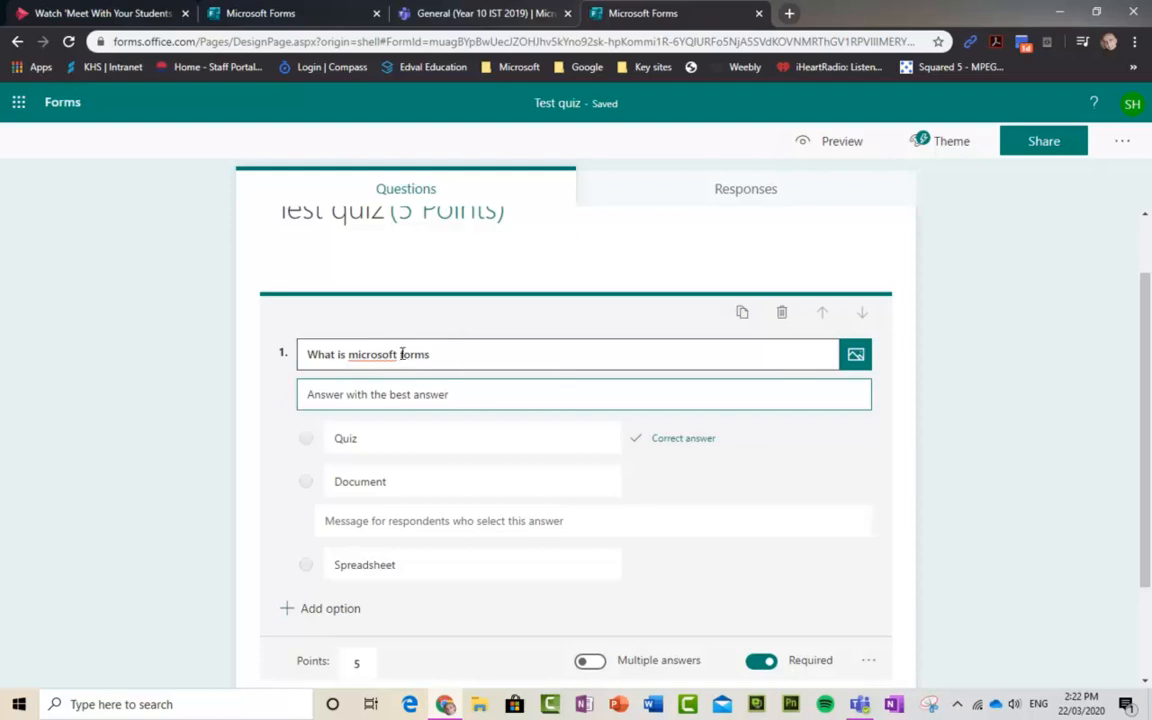
pyautogui.click(869, 661)
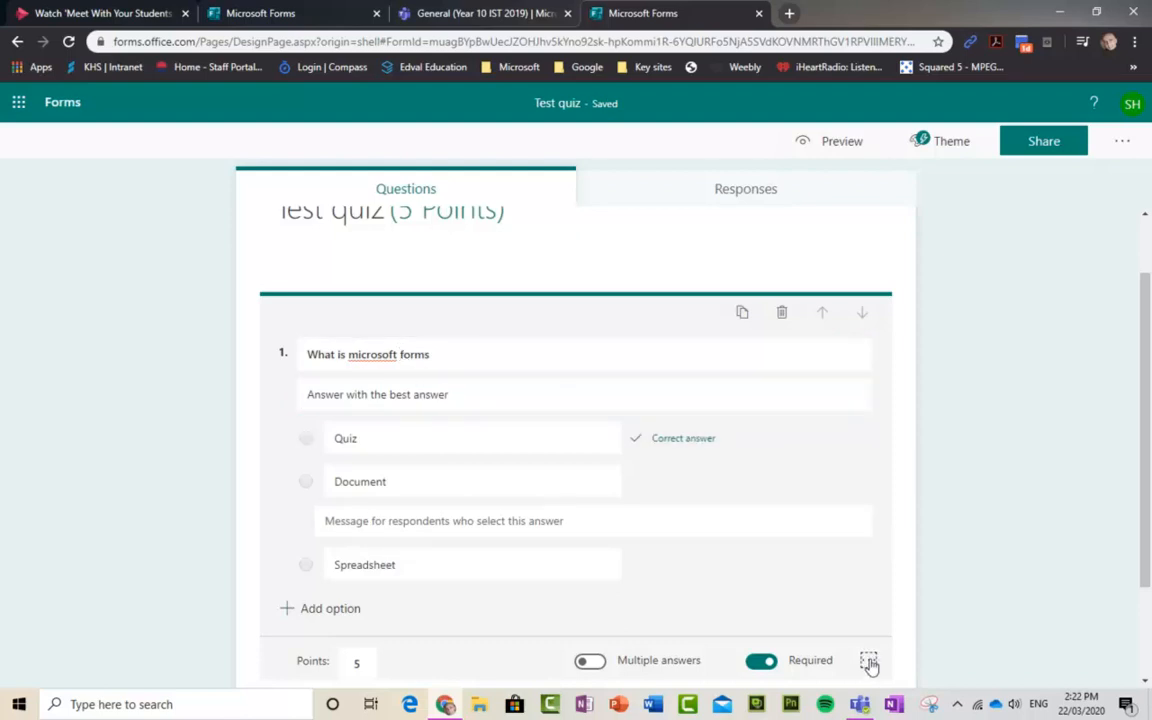
pyautogui.click(803, 603)
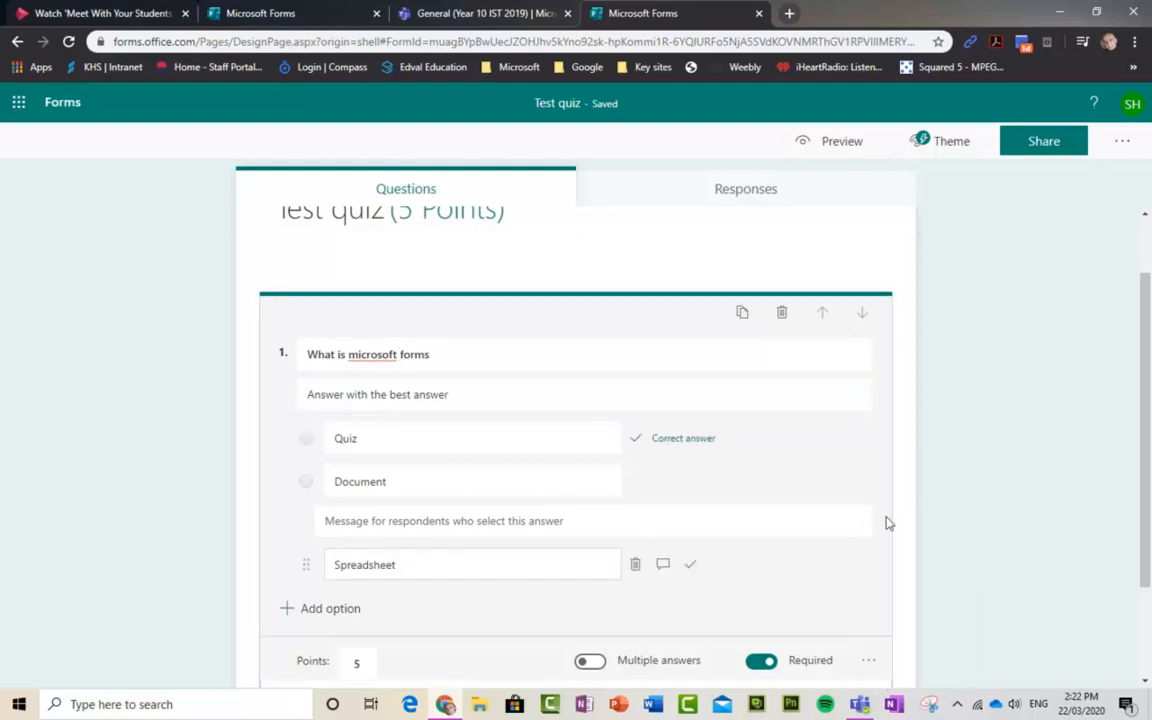
pyautogui.click(744, 519)
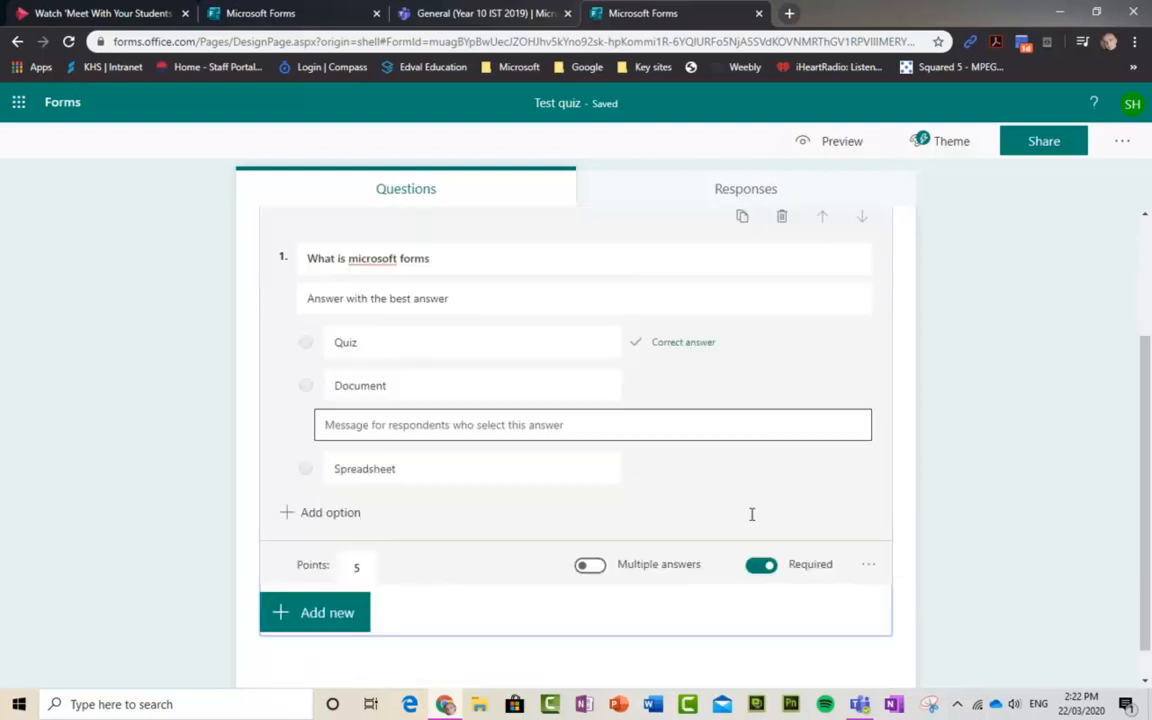
pyautogui.scroll(-1, 700, 510)
pyautogui.click(330, 580)
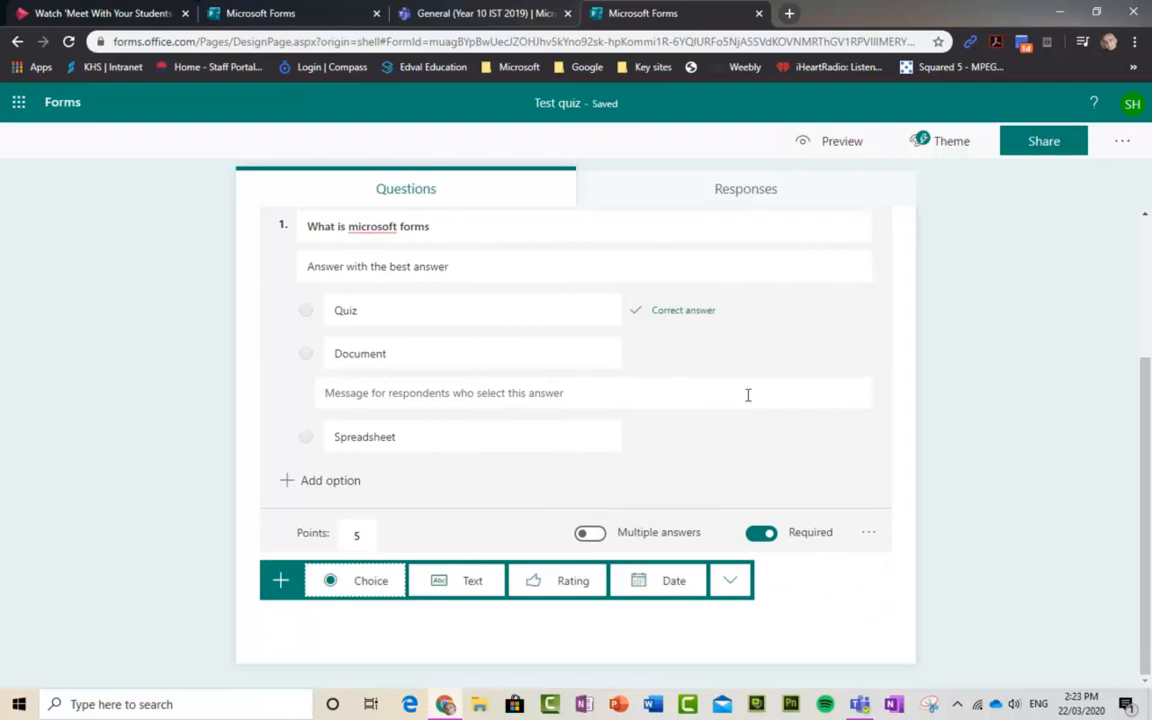
# Preview the quiz as respondents see it on a computer and return to the question editor.
pyautogui.scroll(5, 848, 360)
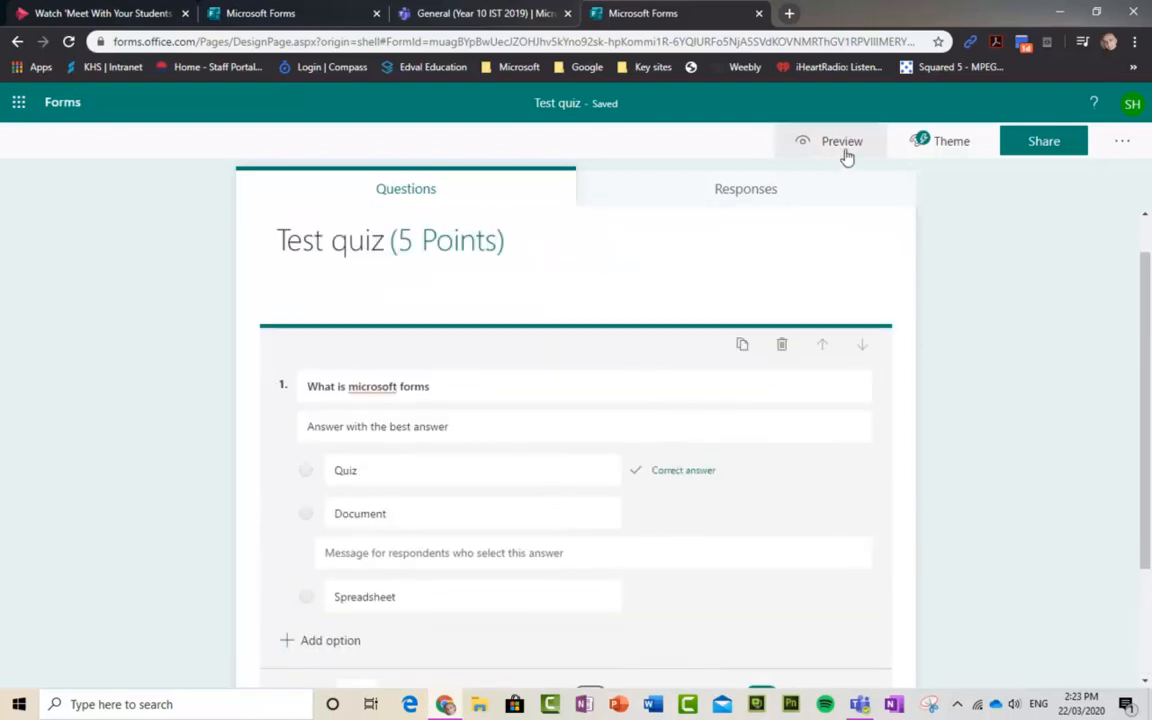
pyautogui.click(842, 141)
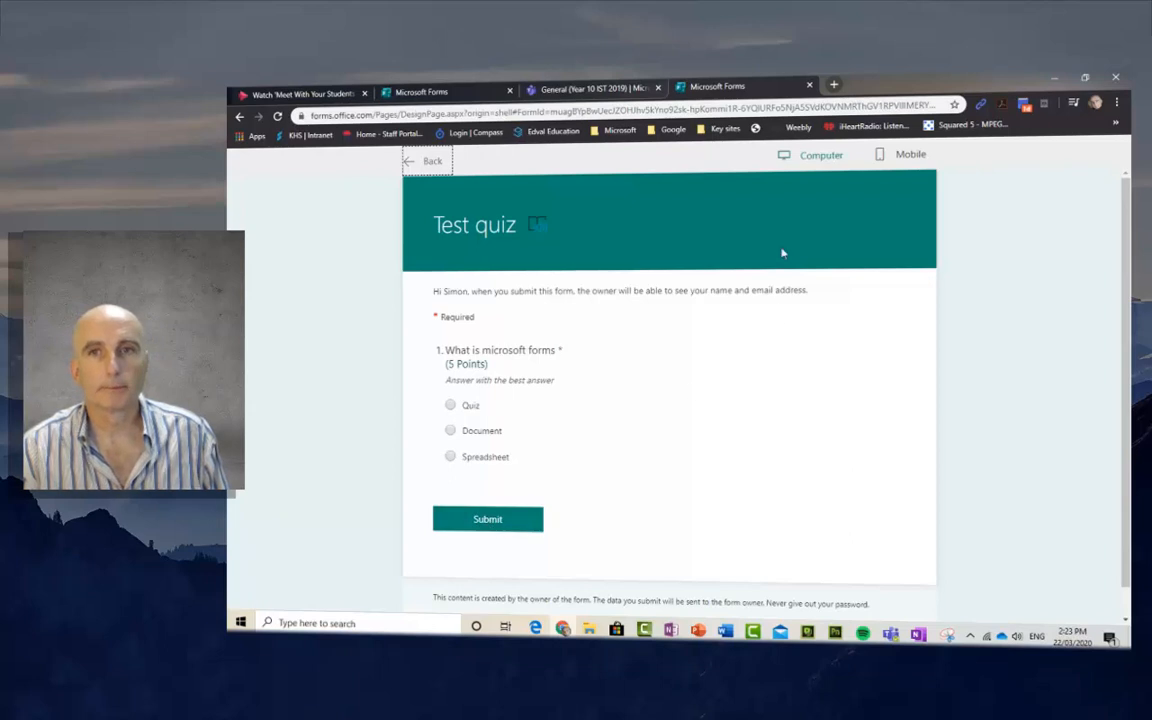
pyautogui.click(430, 161)
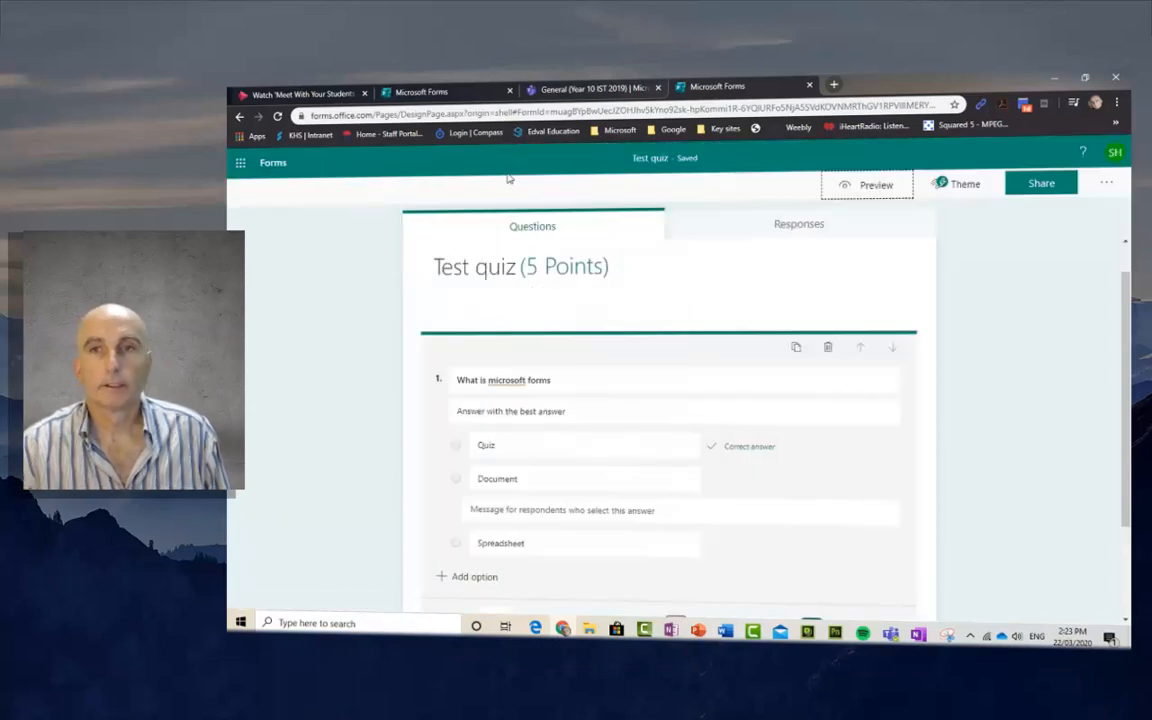
# Open the quiz settings and review the options for results, who can fill in the form, and responses.
pyautogui.click(1107, 184)
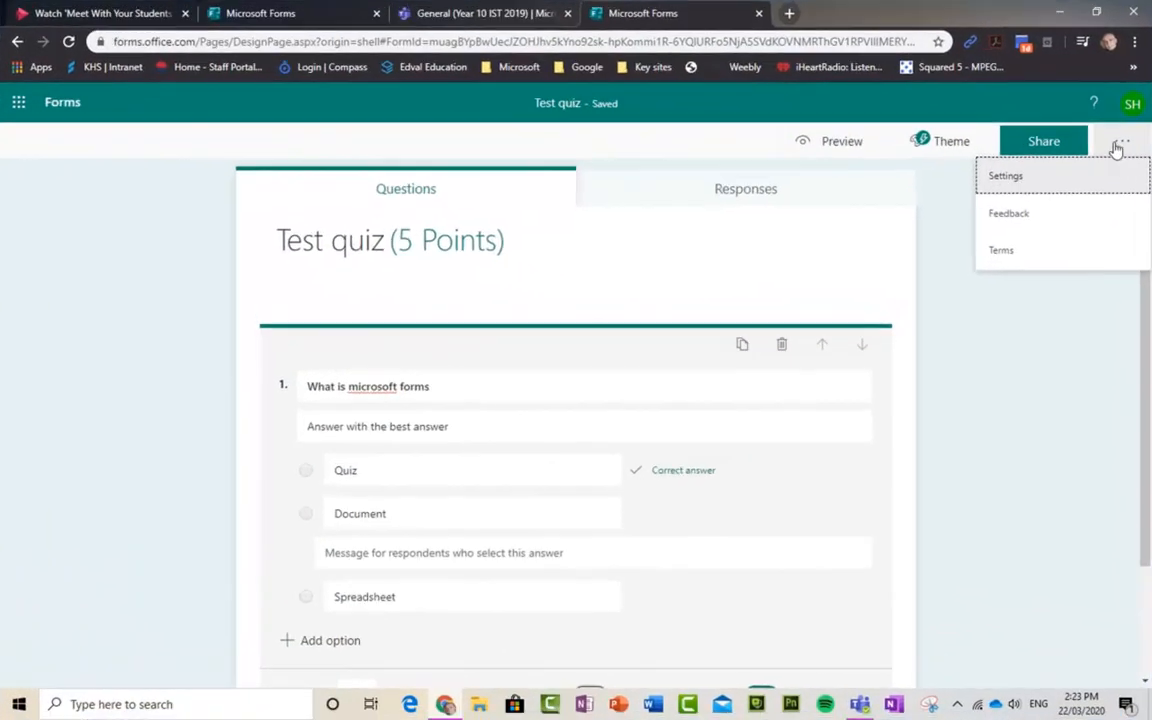
pyautogui.click(1003, 176)
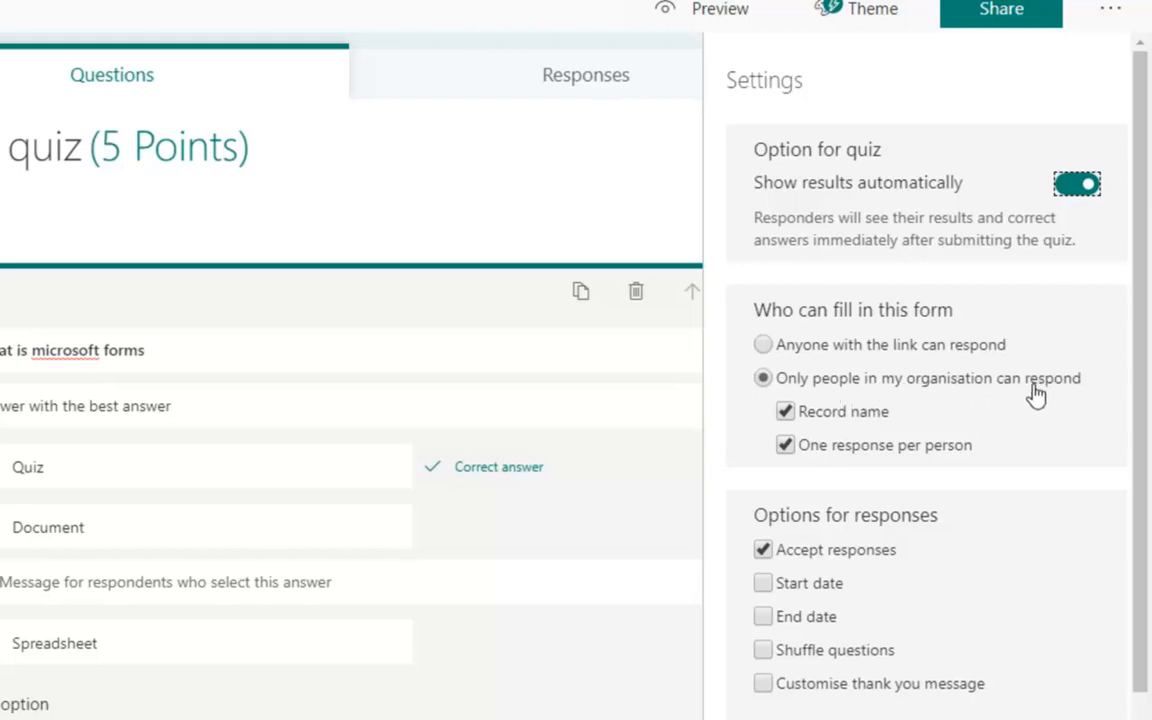
pyautogui.scroll(-1, 1030, 418)
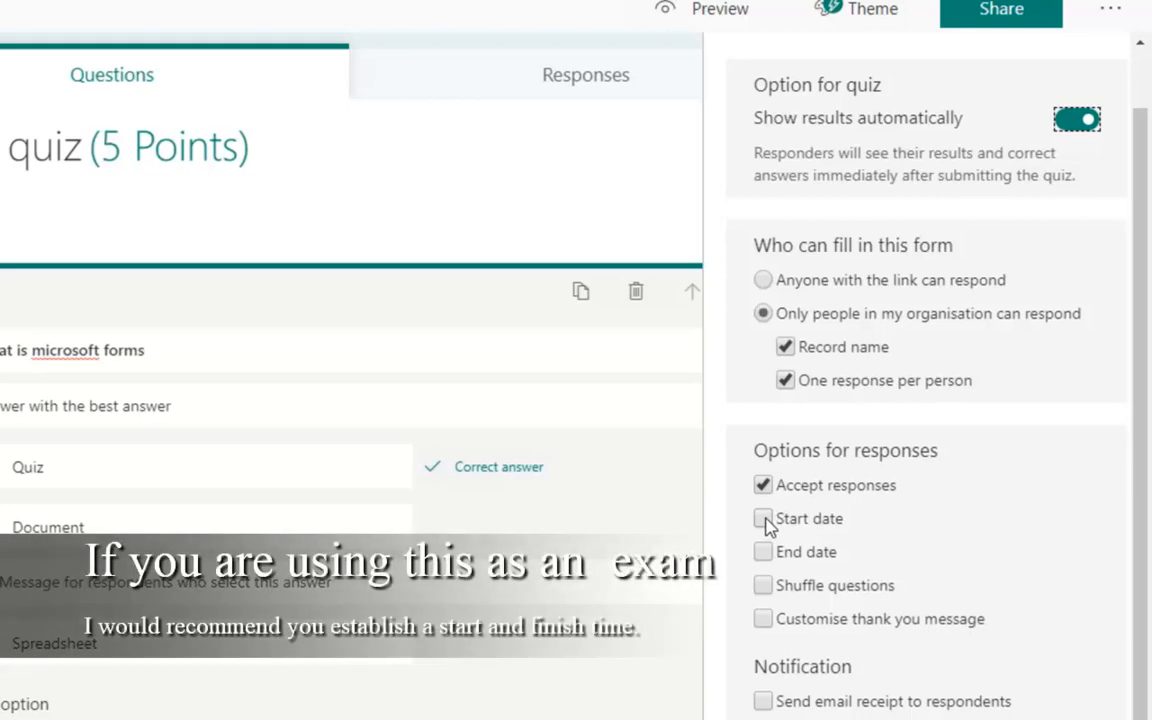
# Try question shuffling with the Lock questions option, and turn shuffling off again.
pyautogui.click(764, 587)
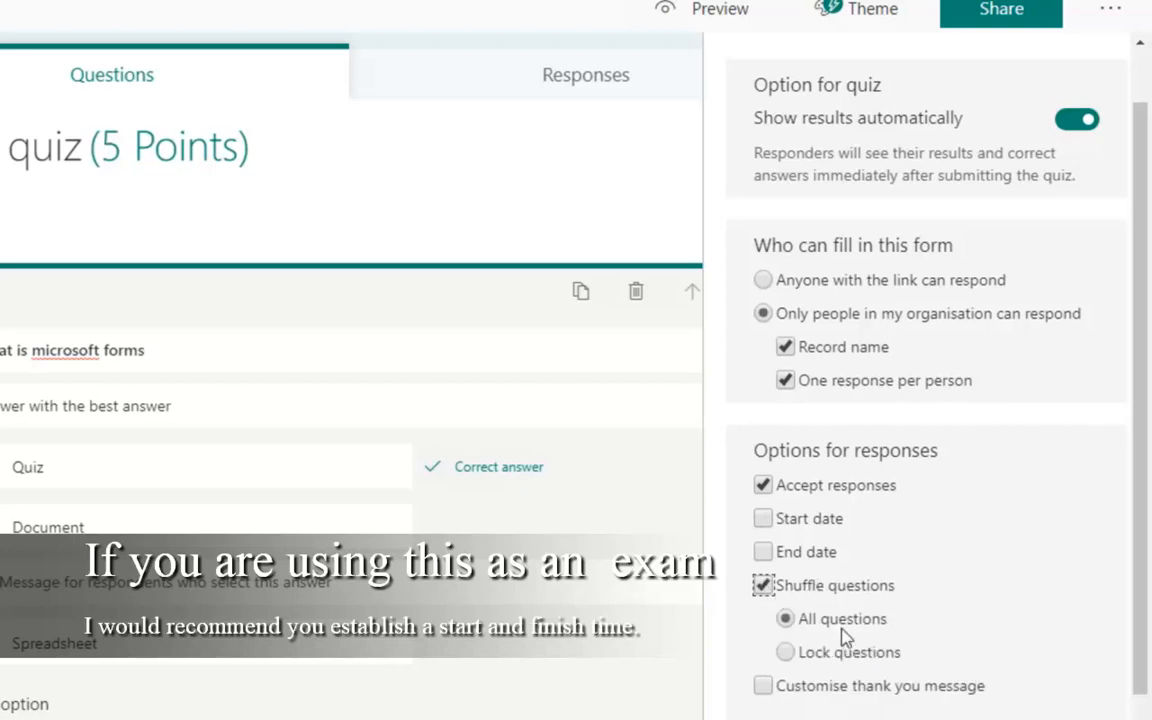
pyautogui.click(787, 653)
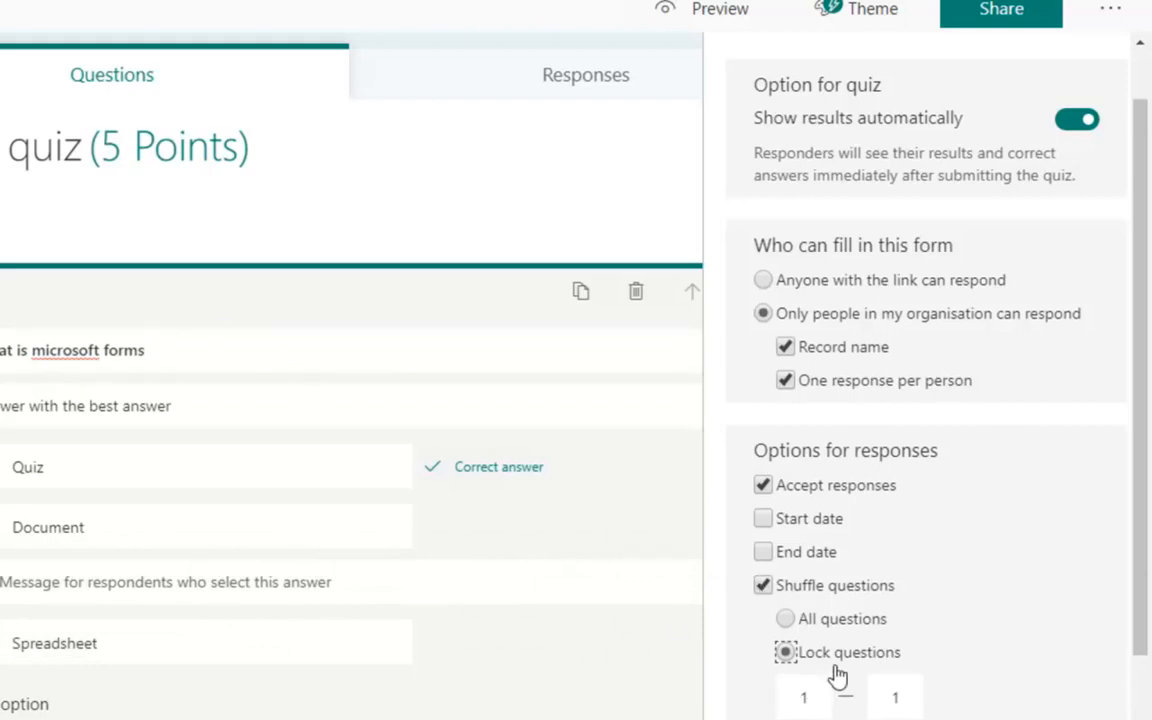
pyautogui.click(763, 585)
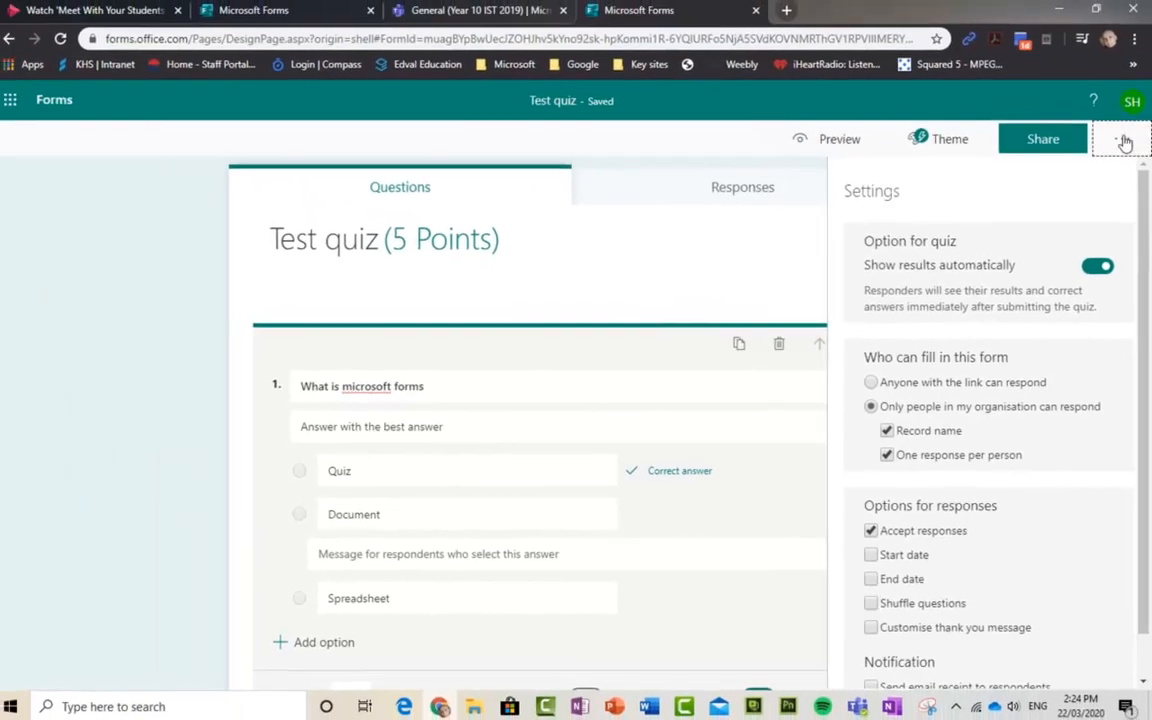
# Add a text question below the multiple-choice question and dismiss the branching tip.
pyautogui.click(1112, 30)
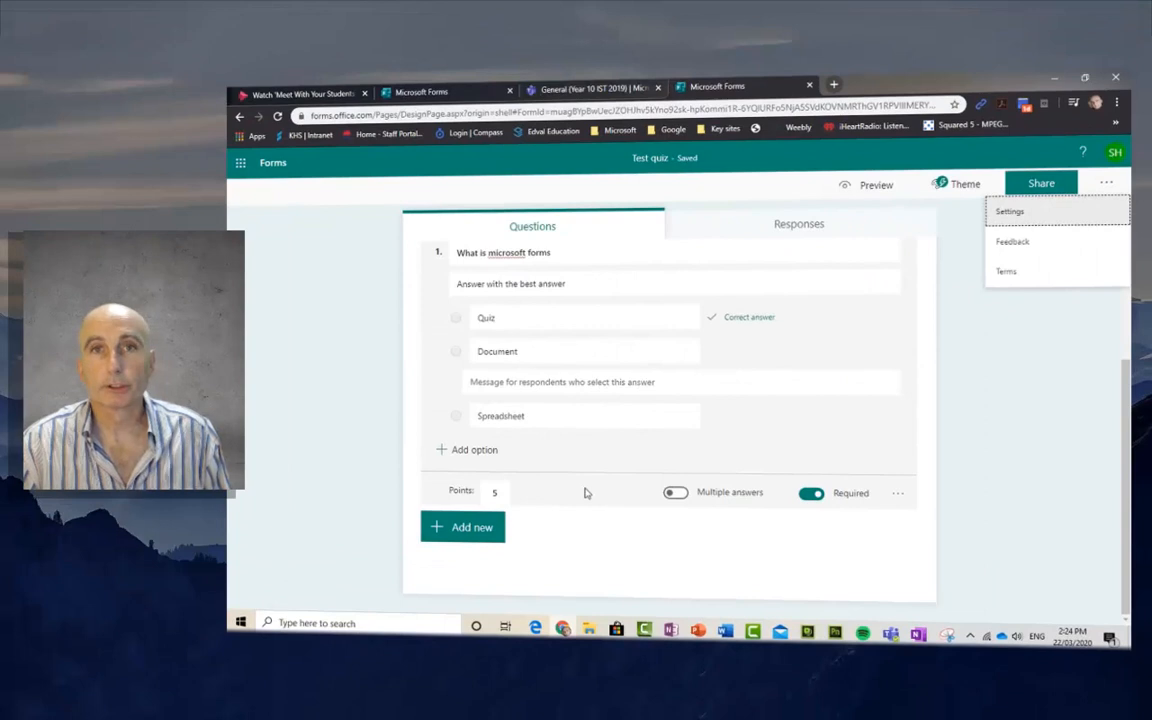
pyautogui.click(472, 527)
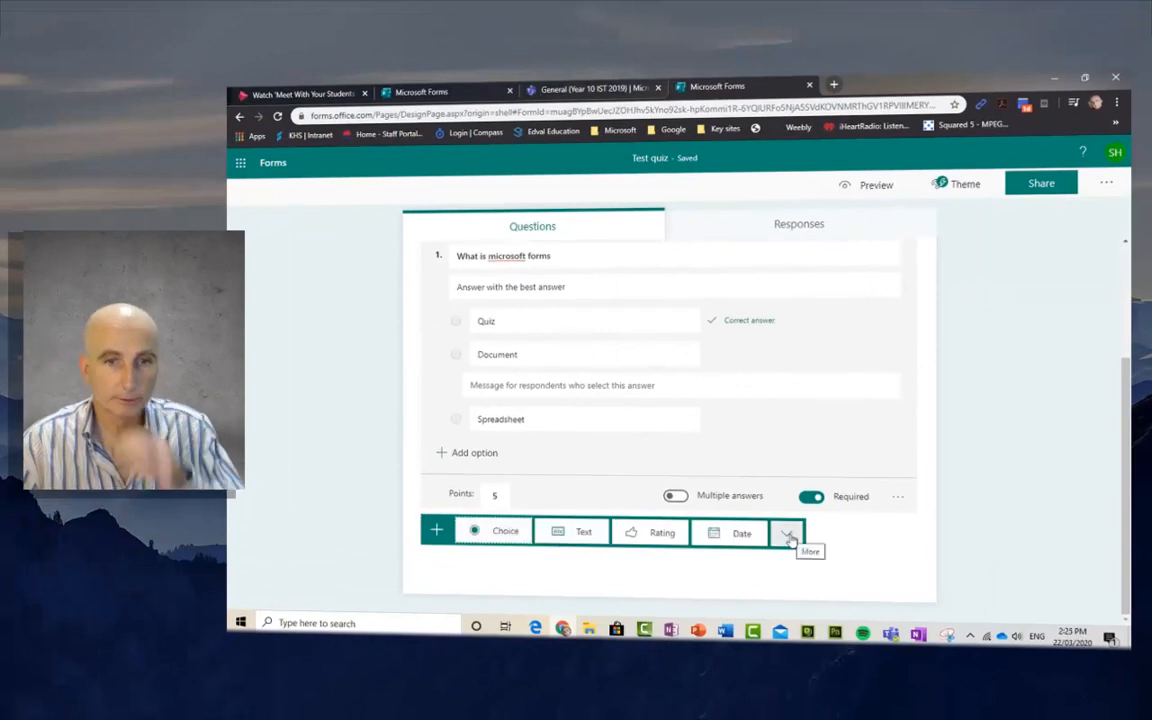
pyautogui.click(584, 534)
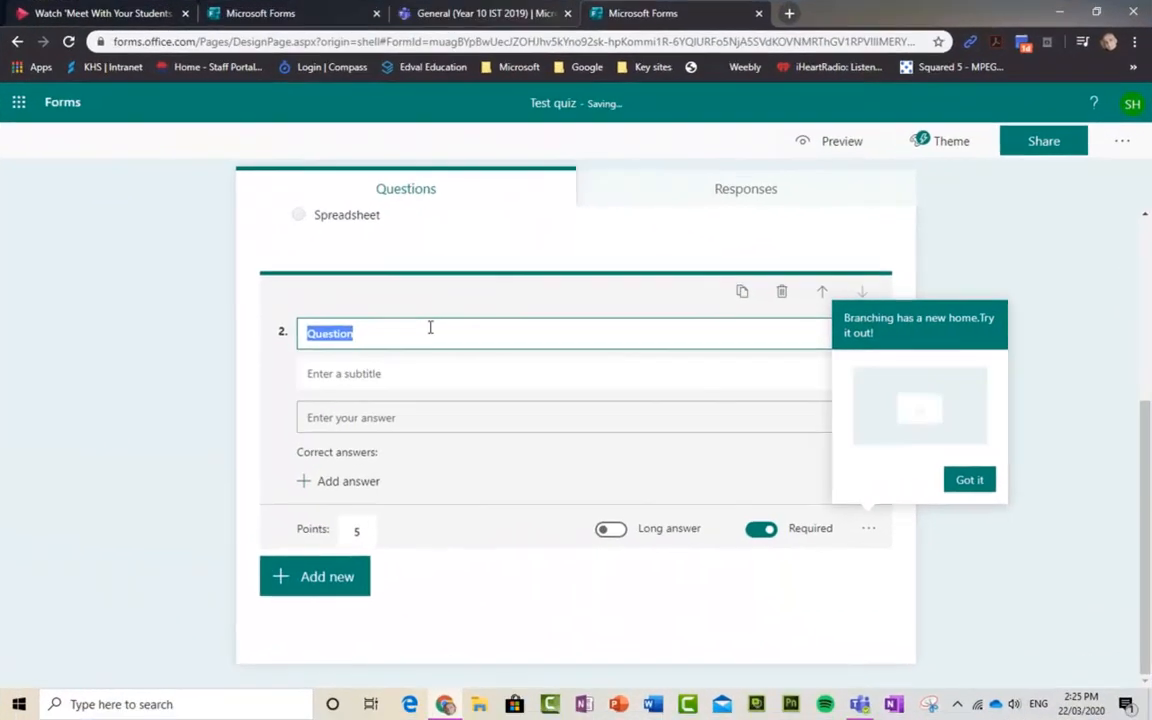
pyautogui.click(966, 481)
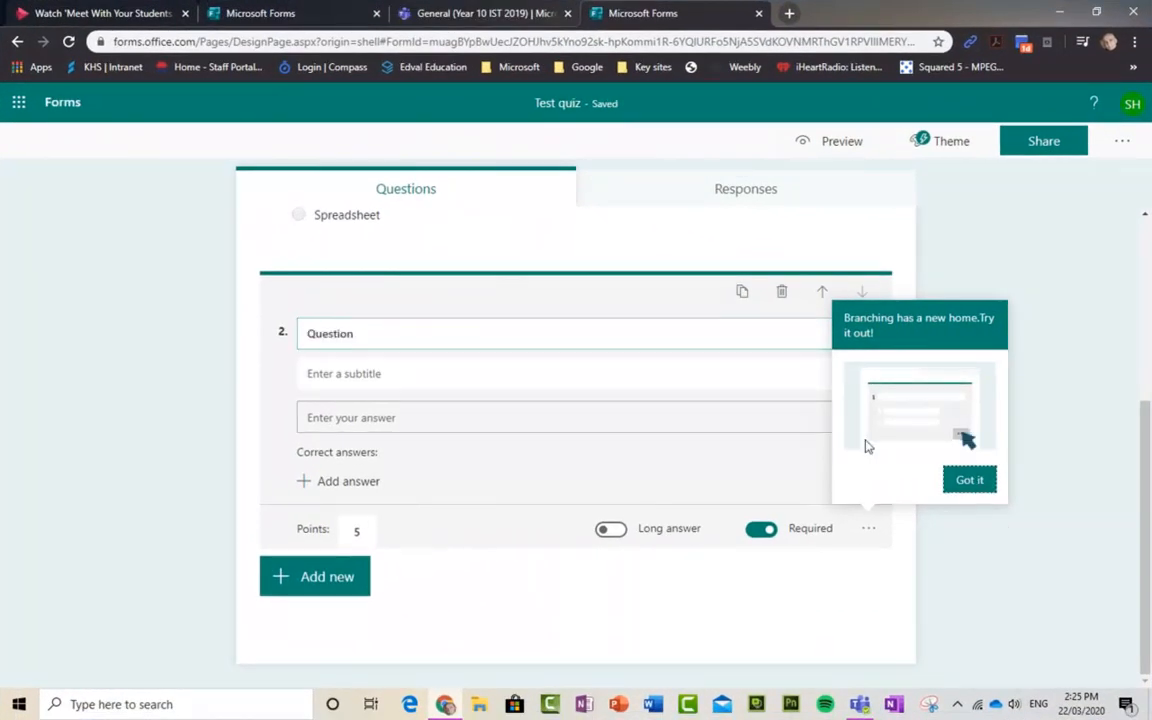
# Replace the second question's placeholder text with "What do forms do".
pyautogui.click(386, 337)
pyautogui.moveTo(409, 333); pyautogui.dragTo(283, 330)
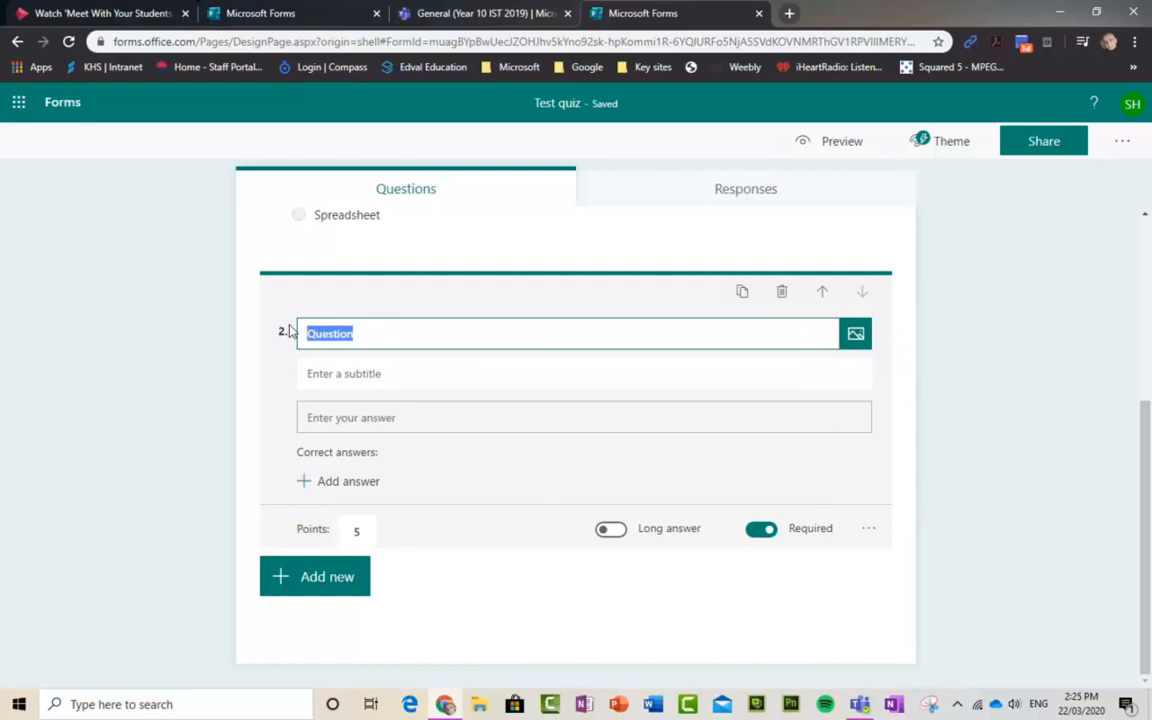
pyautogui.write('What do forms do')
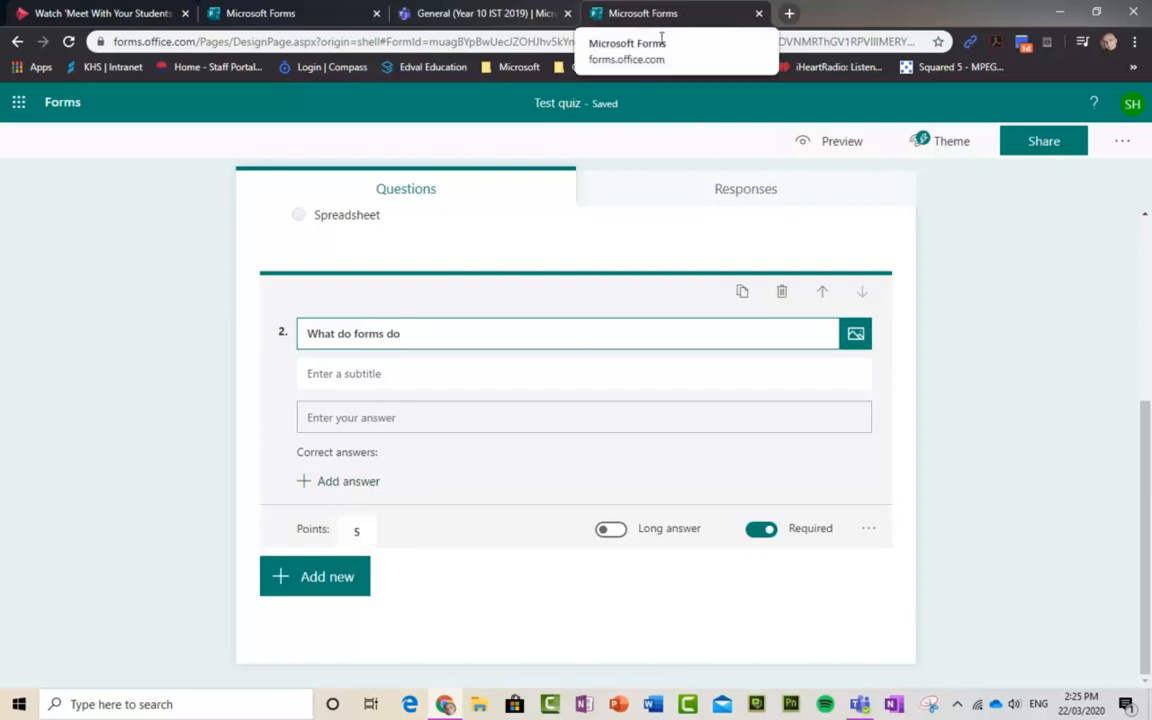
# Switch to the Year 10 IST class test 2018 form and review its response summary.
pyautogui.click(278, 14)
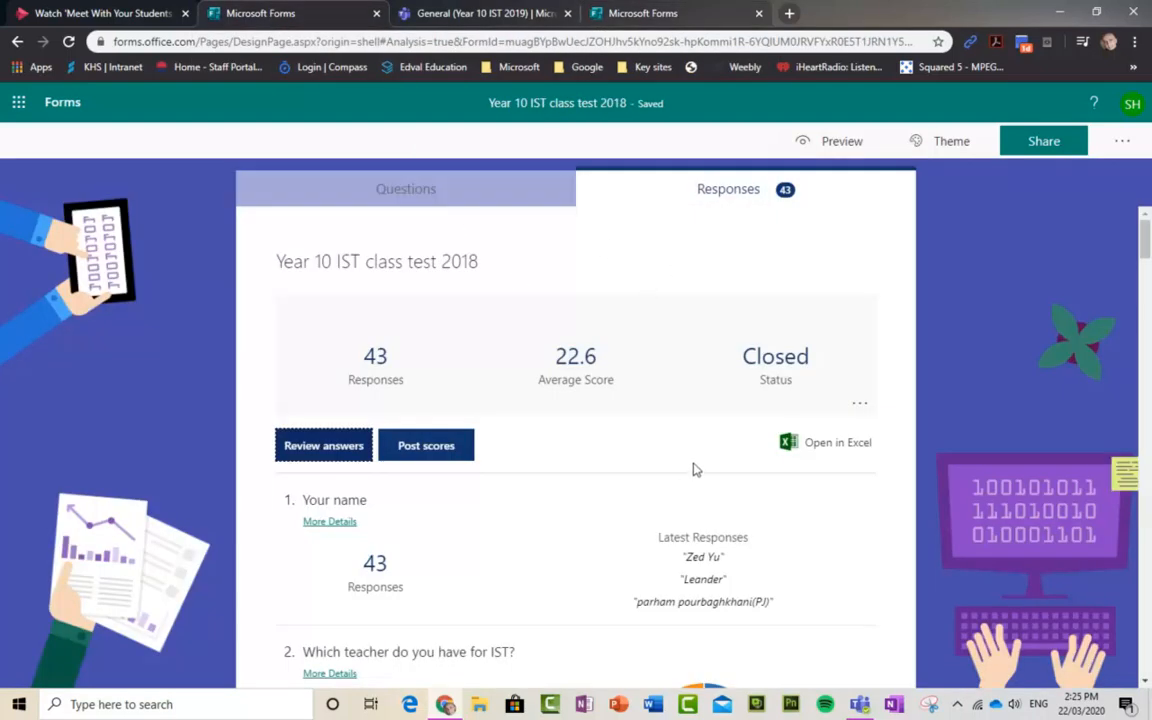
pyautogui.scroll(-2, 700, 375)
pyautogui.scroll(2, 700, 375)
# Show the questions of the Year 10 IST class test 2018 and examine their types, correct answers and points.
pyautogui.click(399, 189)
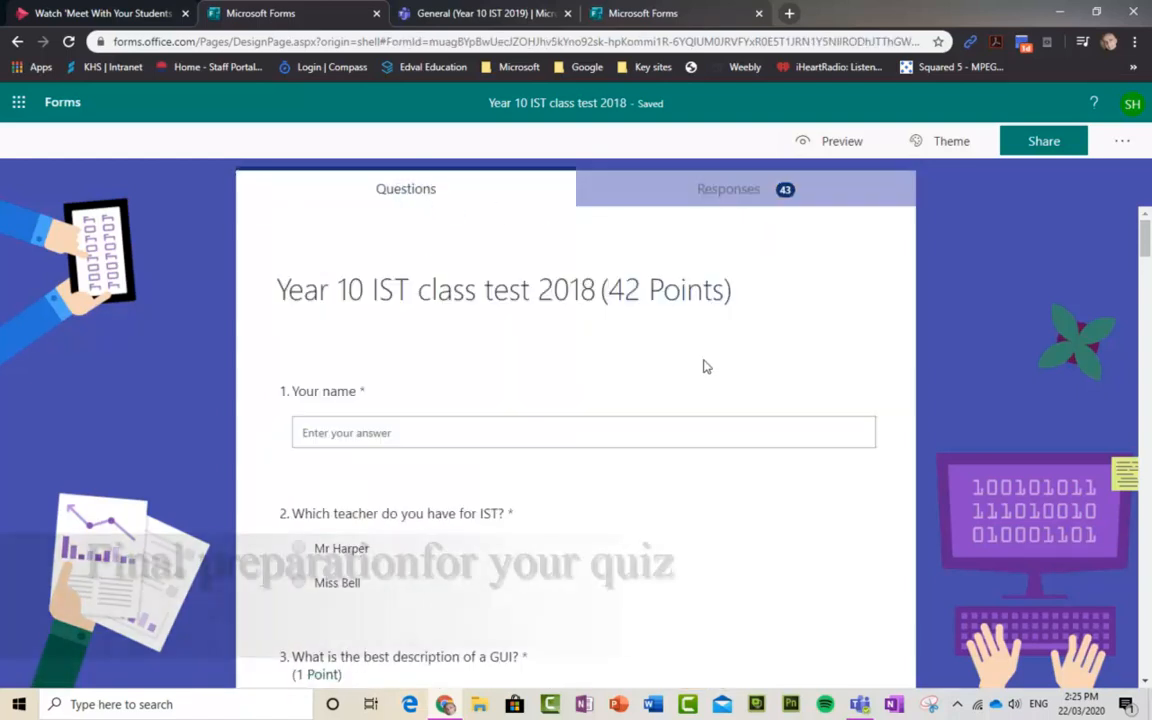
pyautogui.scroll(-3, 725, 455)
pyautogui.scroll(-2, 727, 450)
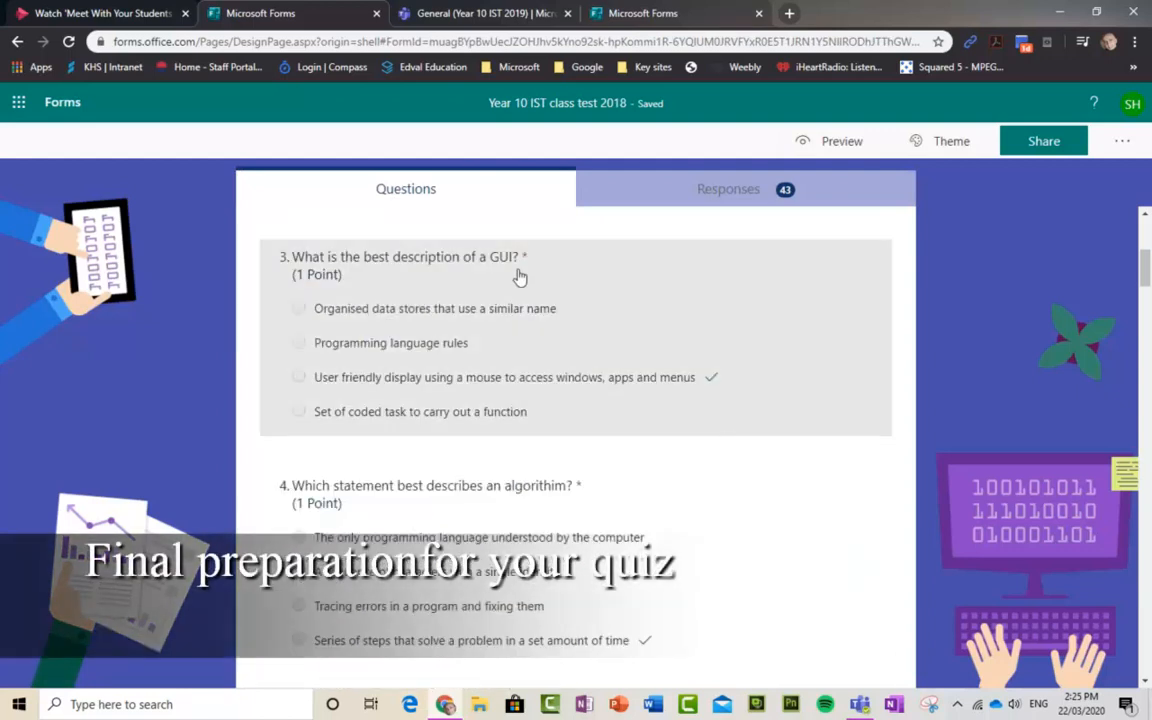
pyautogui.scroll(-2, 694, 357)
pyautogui.scroll(-15, 694, 357)
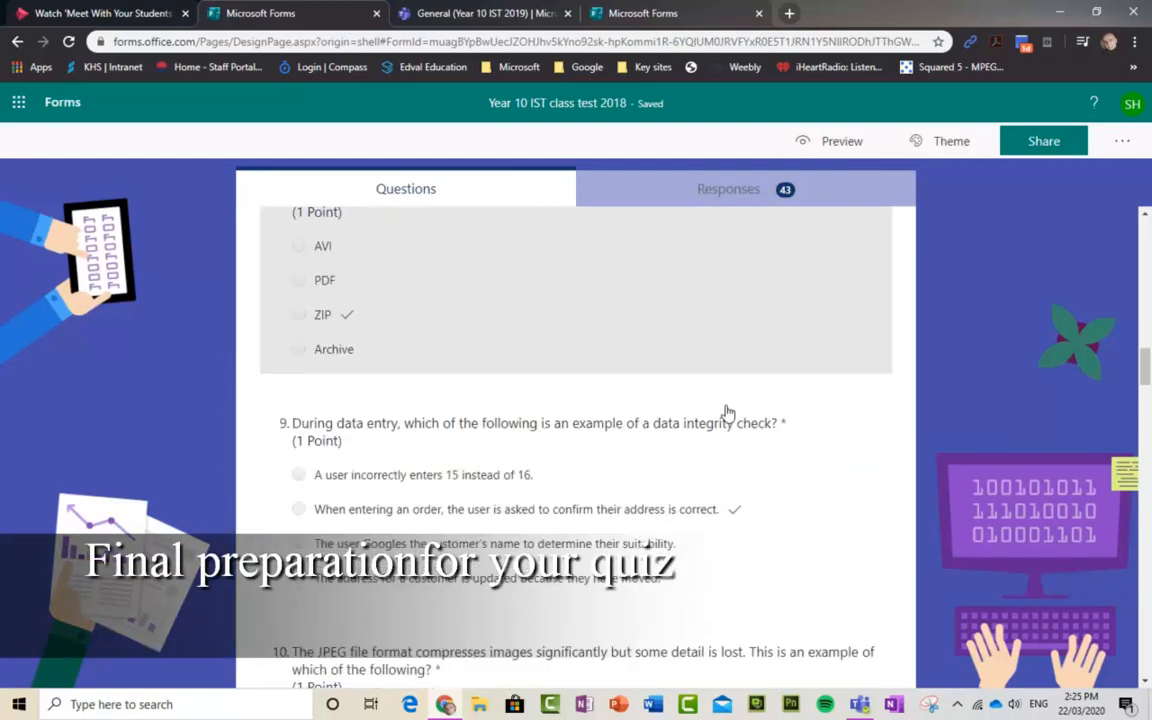
pyautogui.scroll(-20, 733, 420)
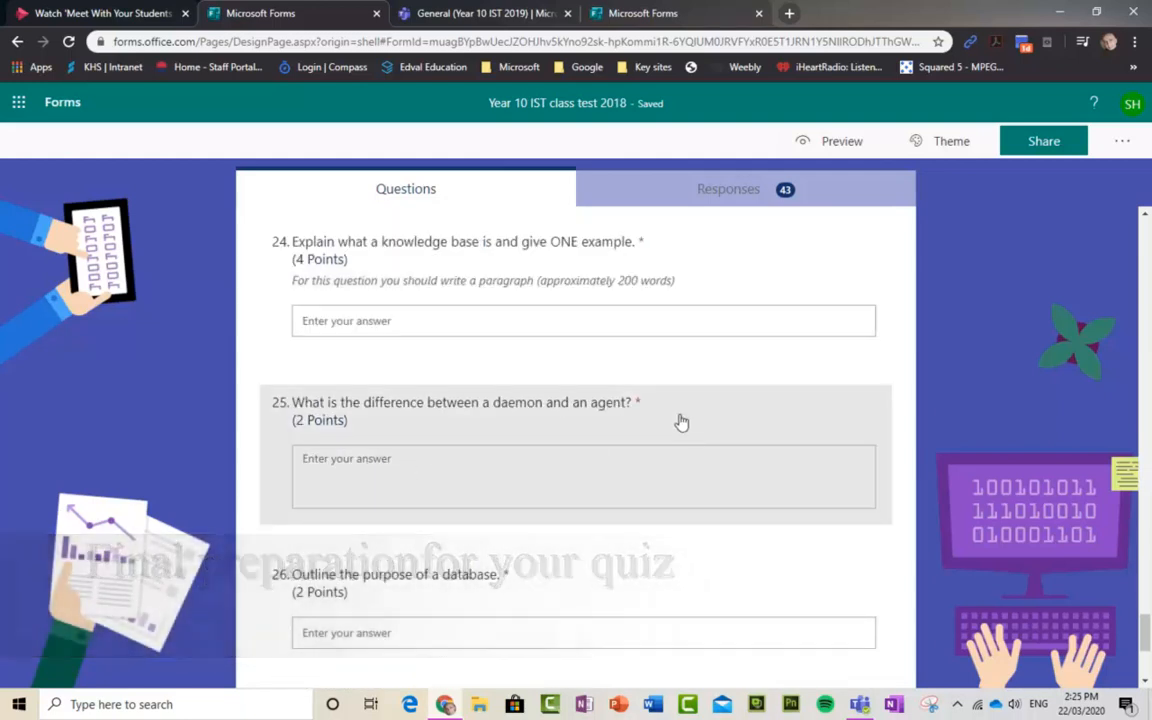
pyautogui.scroll(10, 681, 424)
pyautogui.scroll(5, 680, 412)
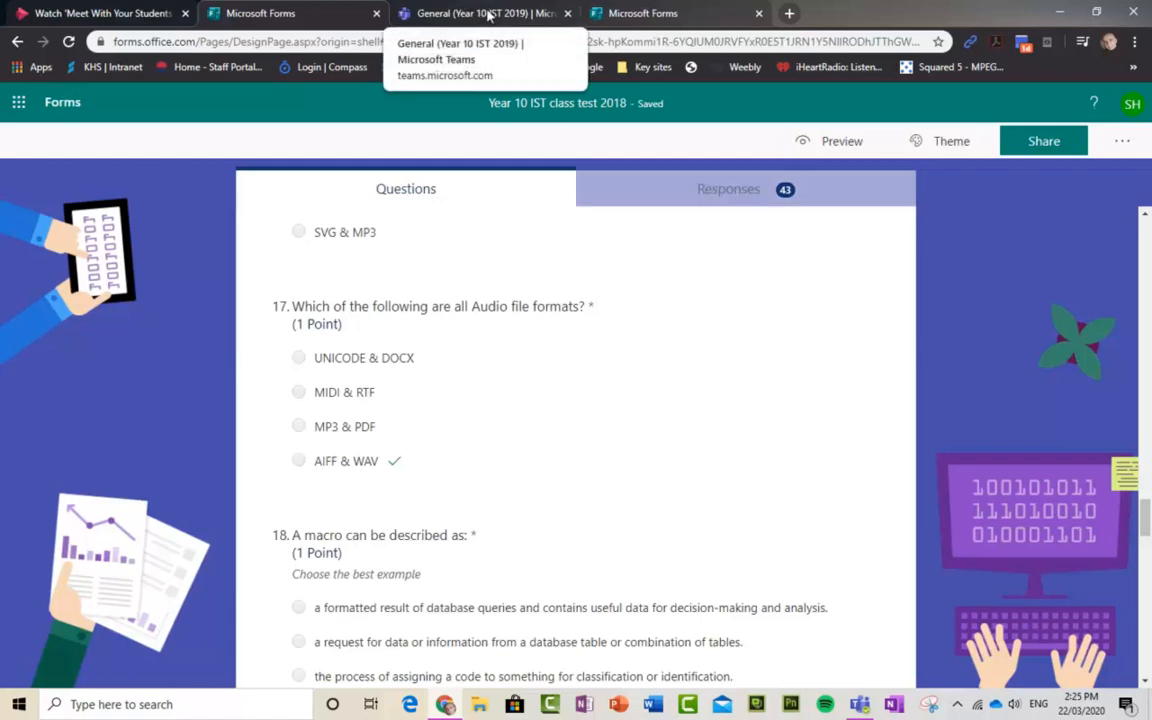
# Switch to Microsoft Teams and create a quiz assignment for the test class from the form "Year 10 IST class test 2019".
pyautogui.click(860, 705)
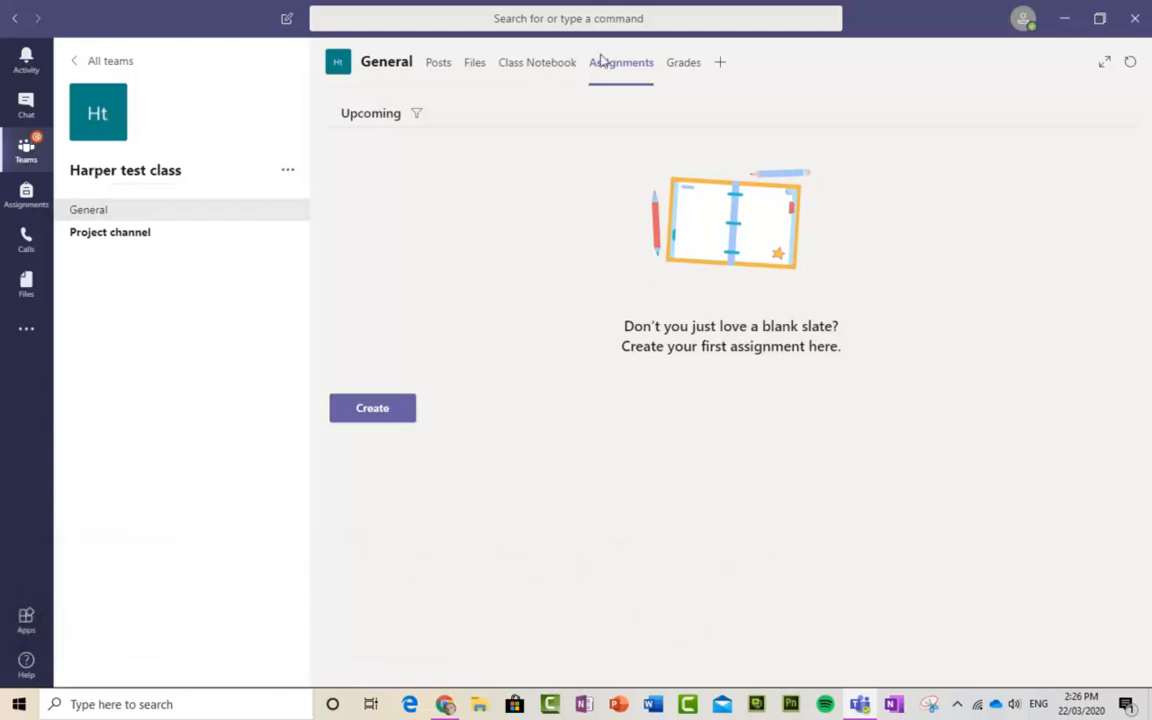
pyautogui.click(391, 410)
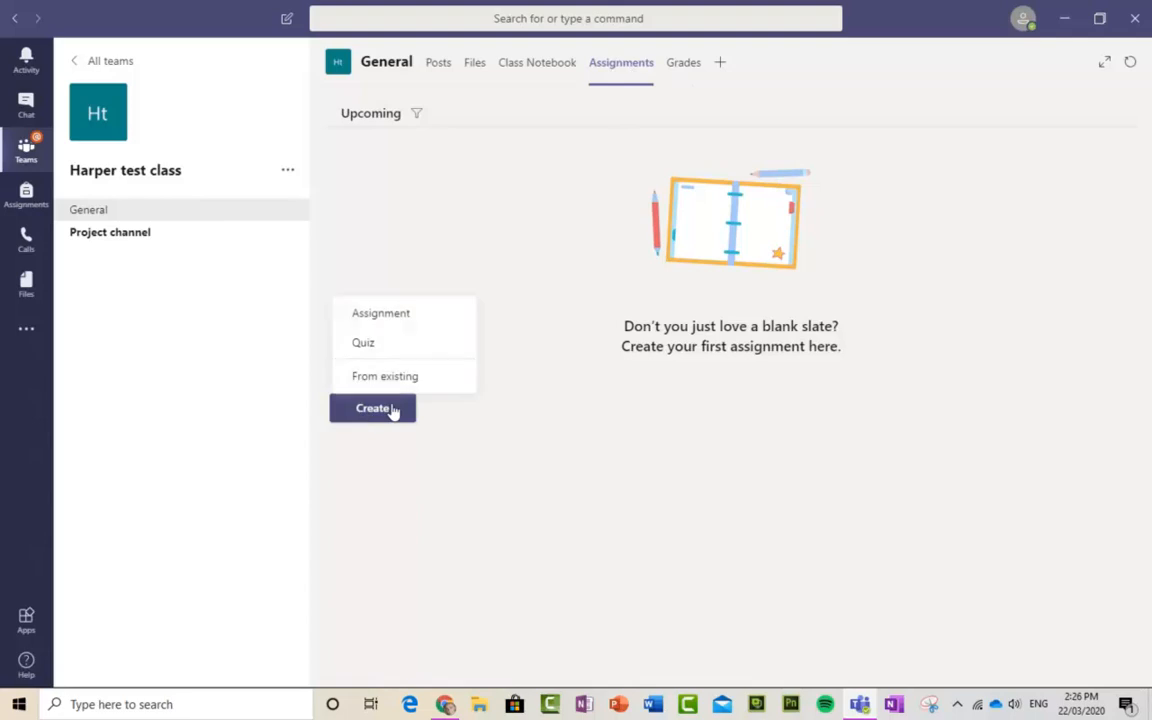
pyautogui.click(373, 346)
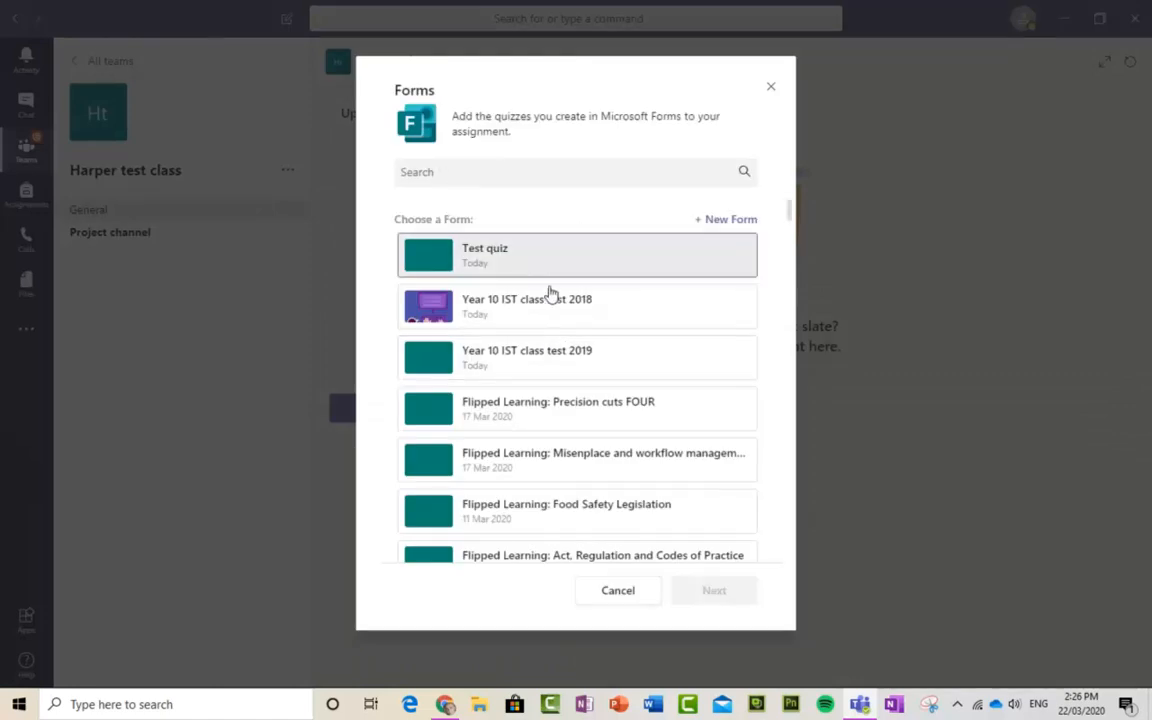
pyautogui.click(533, 365)
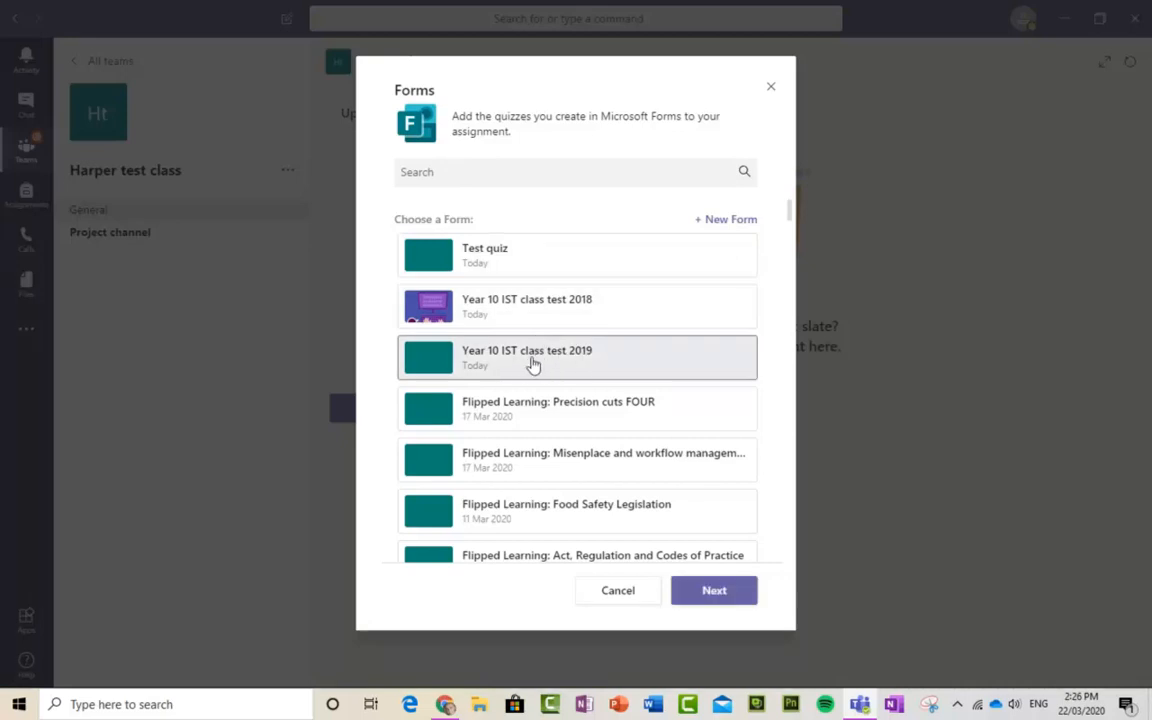
pyautogui.click(722, 591)
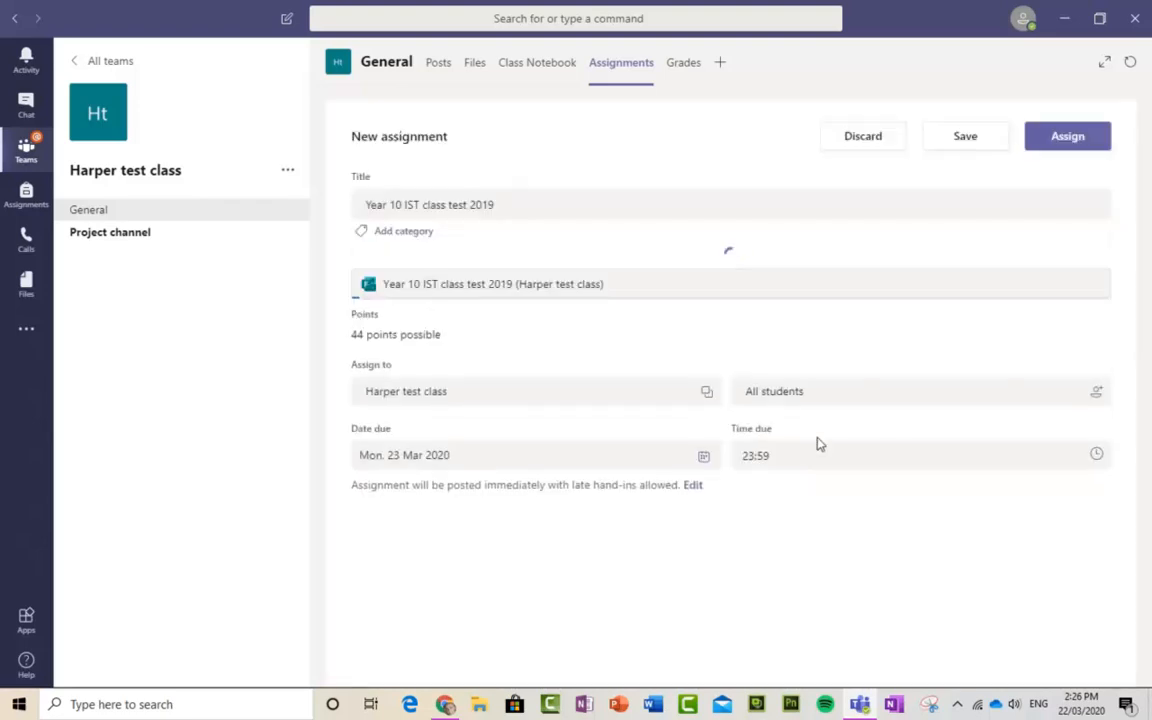
# Change the assignment title to "Year 10 IST class test 2020" and leave the instructions empty.
pyautogui.click(500, 204)
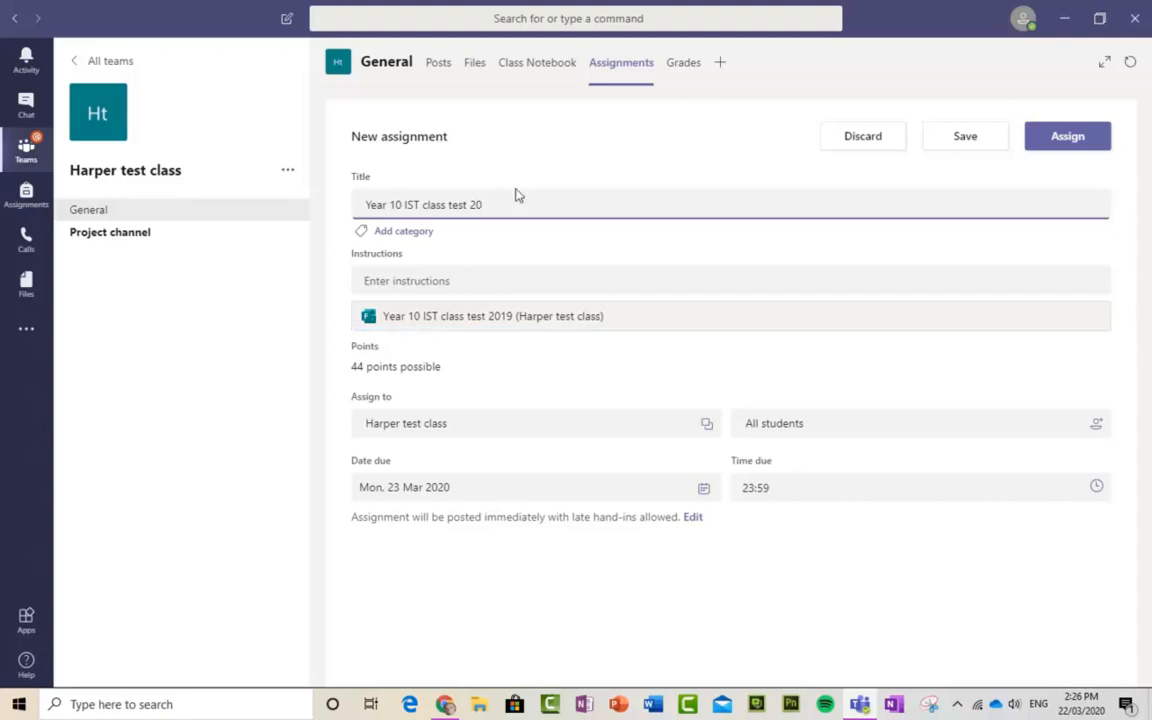
pyautogui.write('20')
pyautogui.click(410, 283)
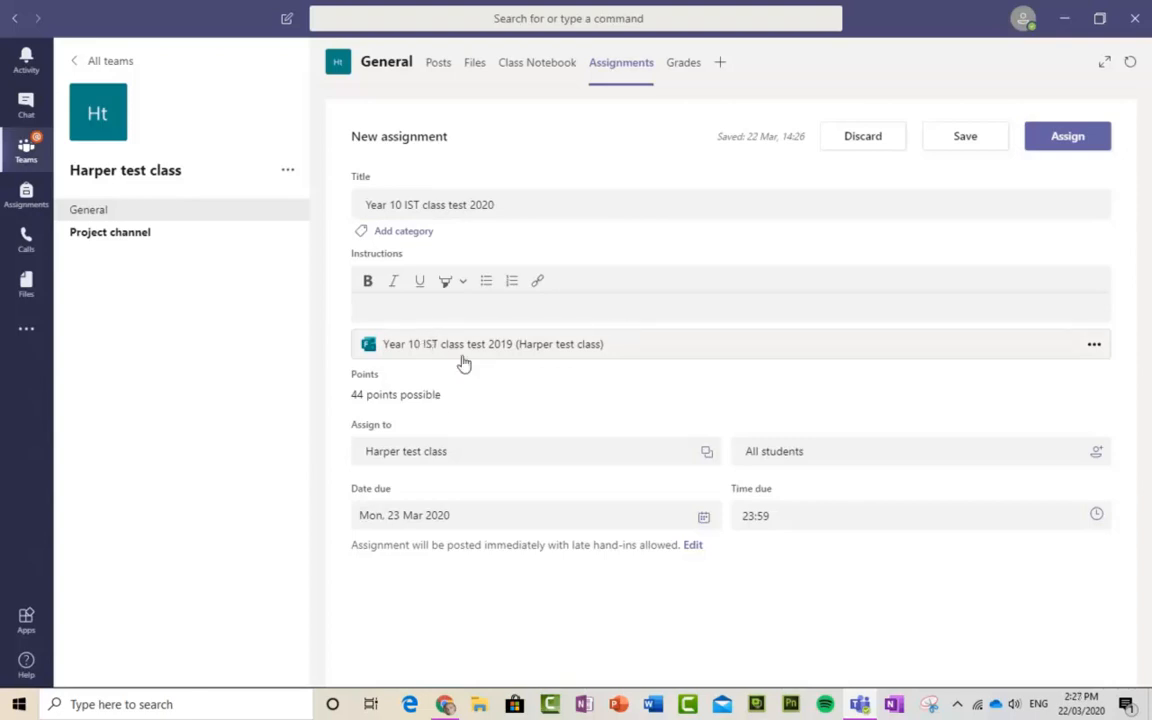
# Set the assignment's due date to Sat, 28 Mar 2020 and assign it to all students.
pyautogui.click(1099, 455)
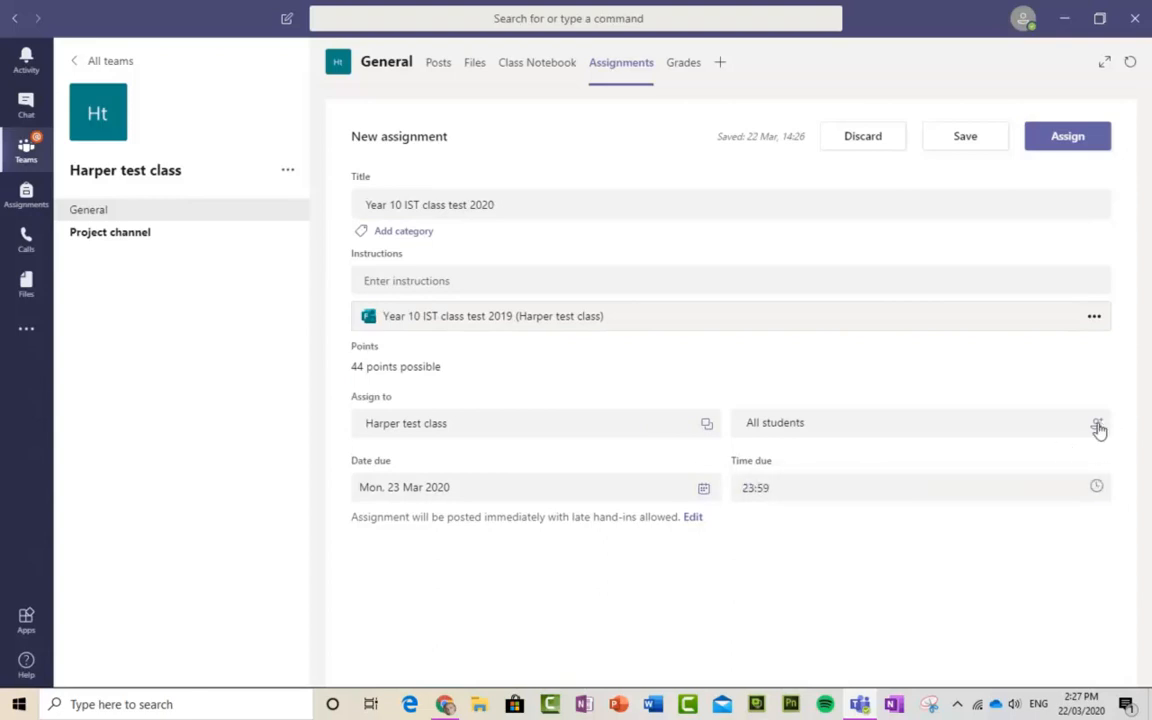
pyautogui.click(704, 490)
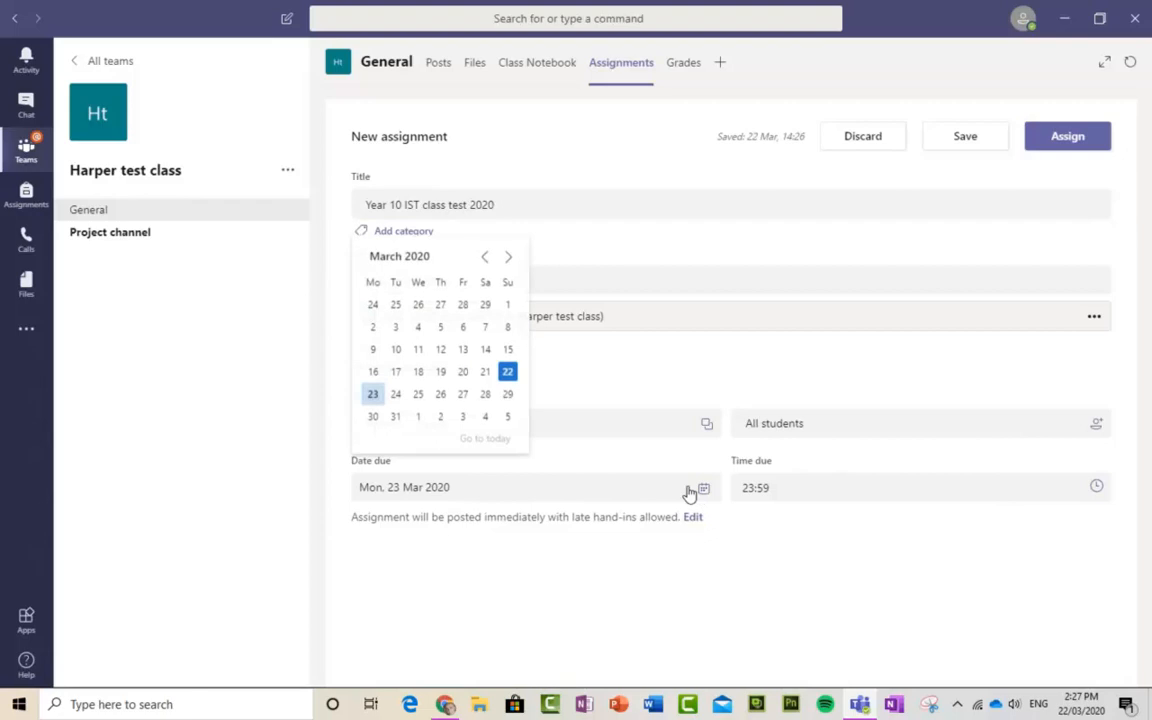
pyautogui.click(486, 394)
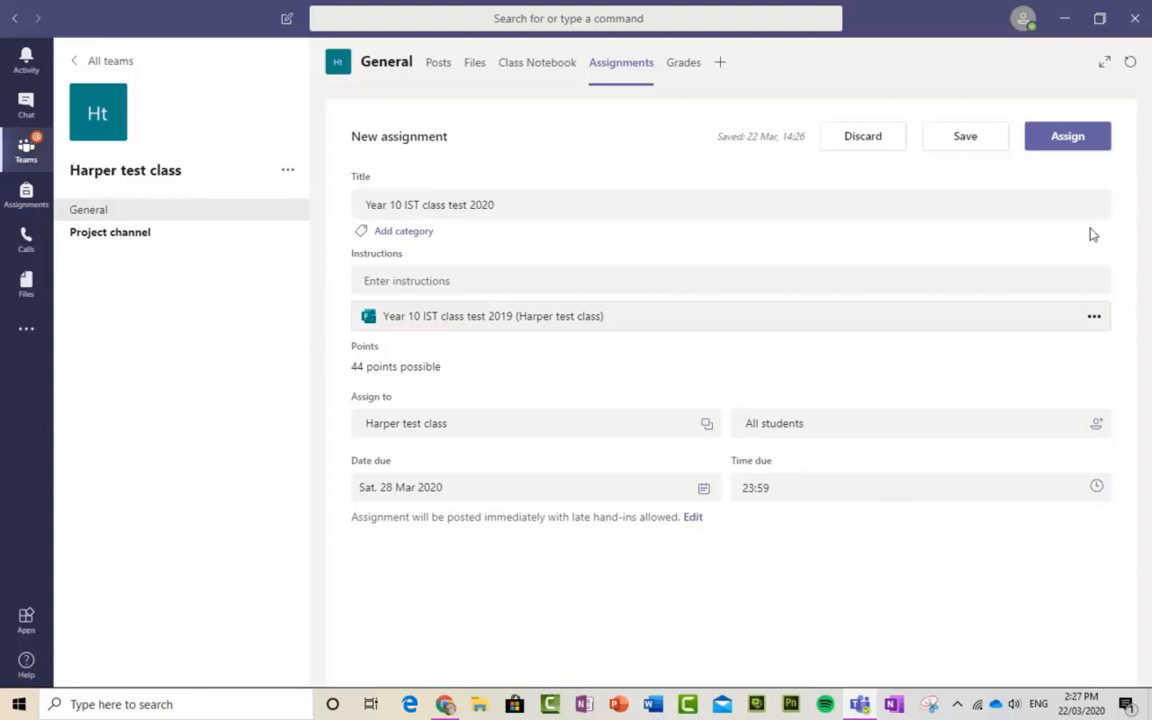
pyautogui.click(1070, 140)
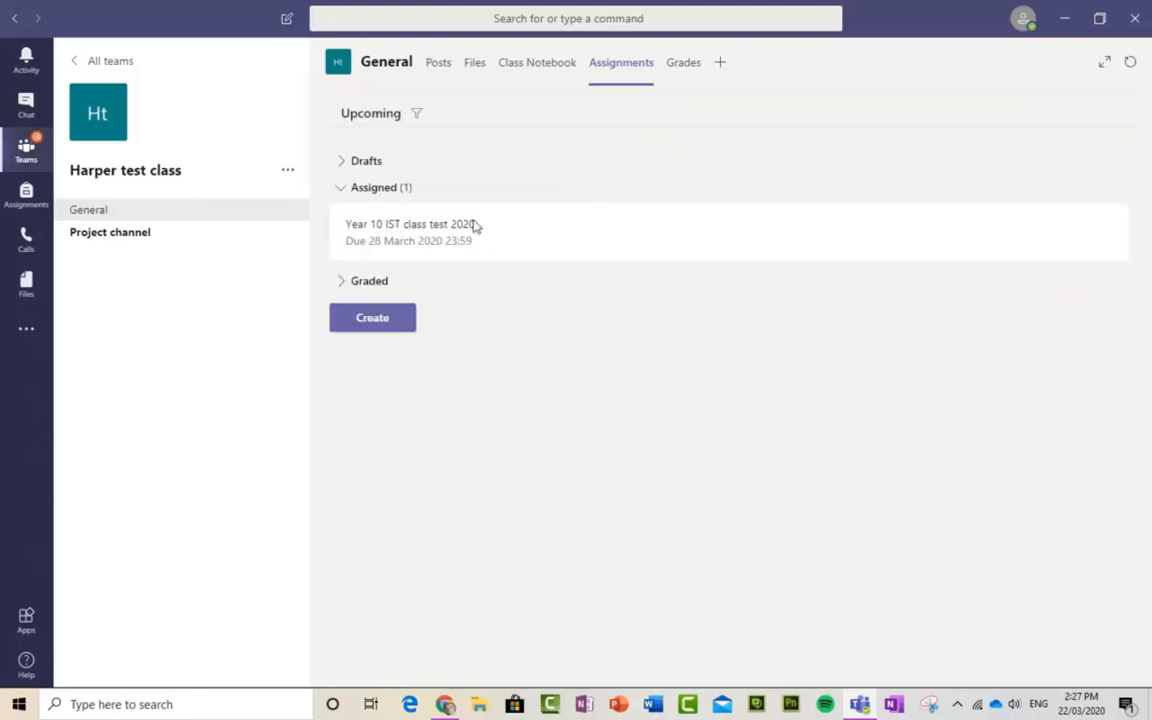
# Switch back to the Year 10 IST class test 2018 form and review its settings for results, respondents, dates, shuffling and thank you message.
pyautogui.click(445, 704)
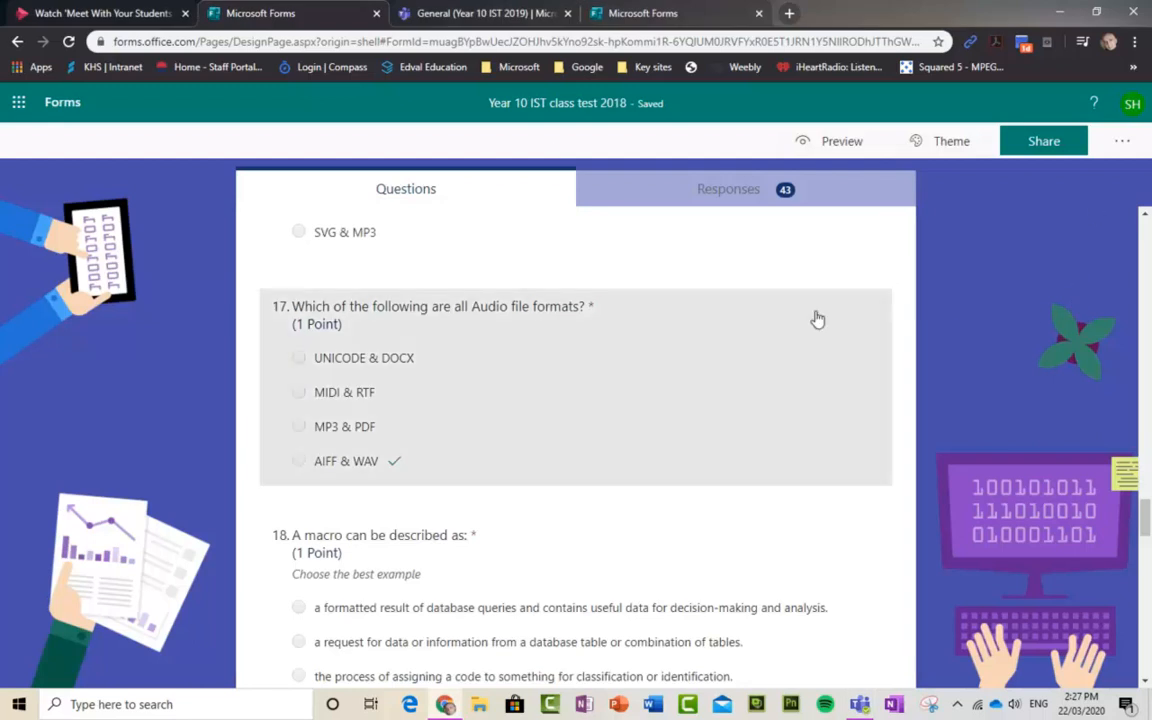
pyautogui.click(1122, 142)
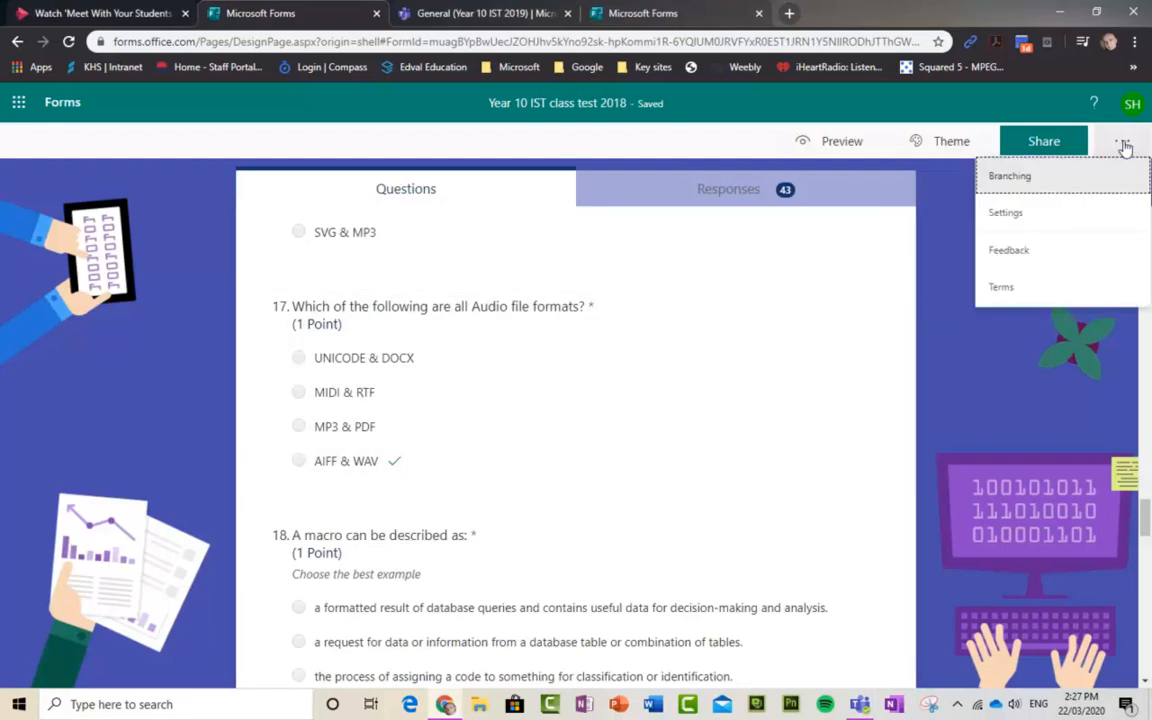
pyautogui.click(1020, 230)
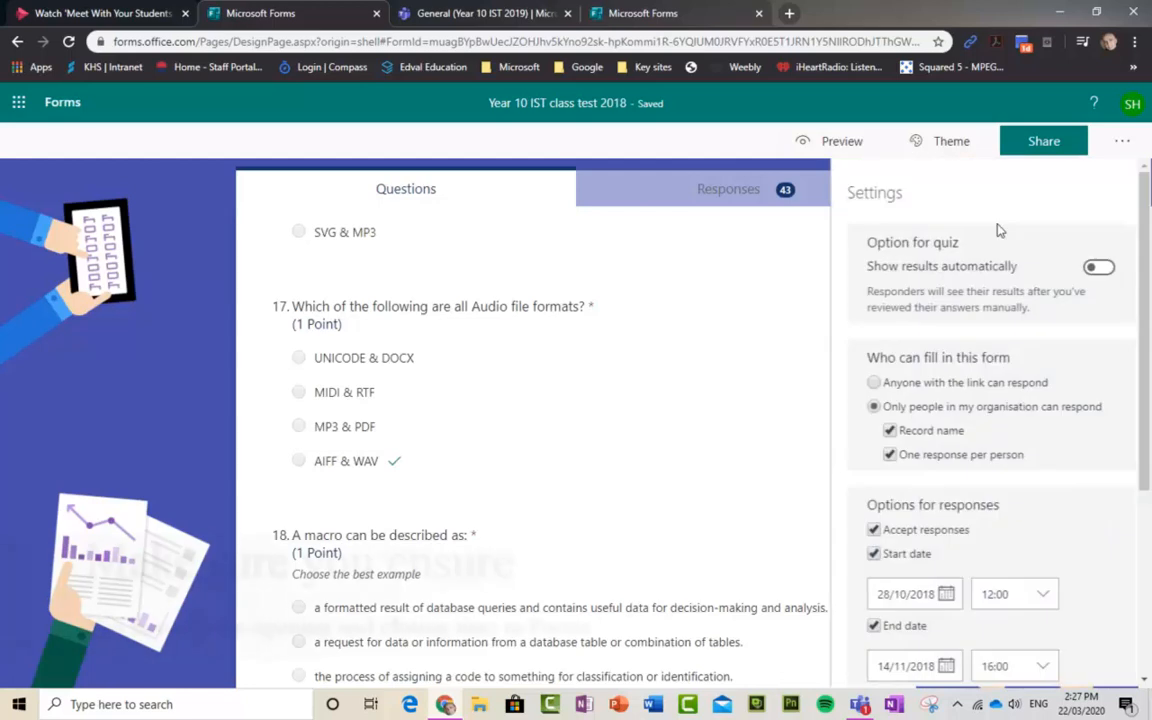
pyautogui.scroll(-3, 970, 511)
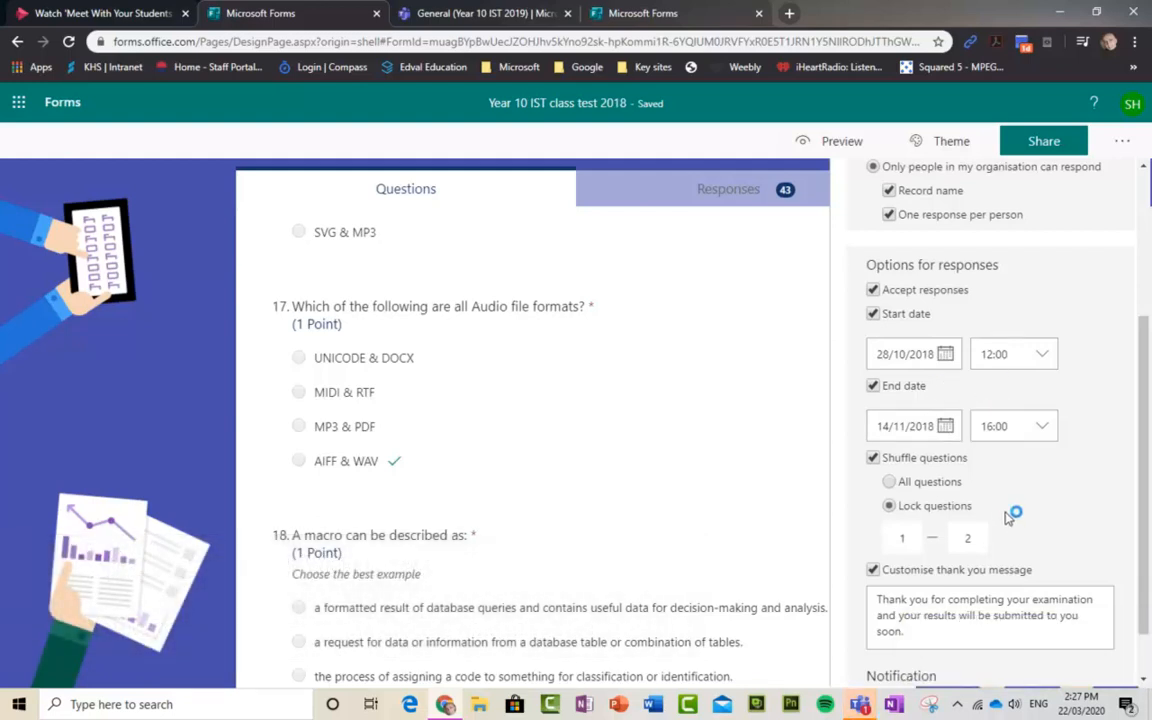
pyautogui.scroll(-1, 1015, 505)
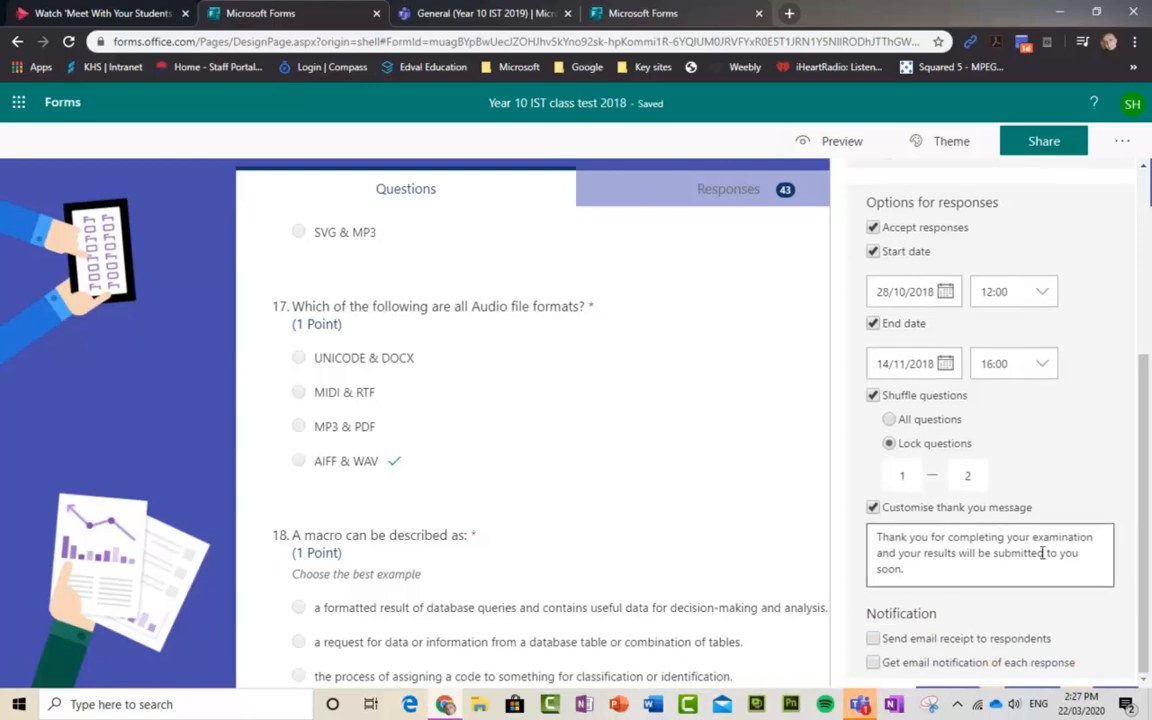
pyautogui.scroll(5, 991, 541)
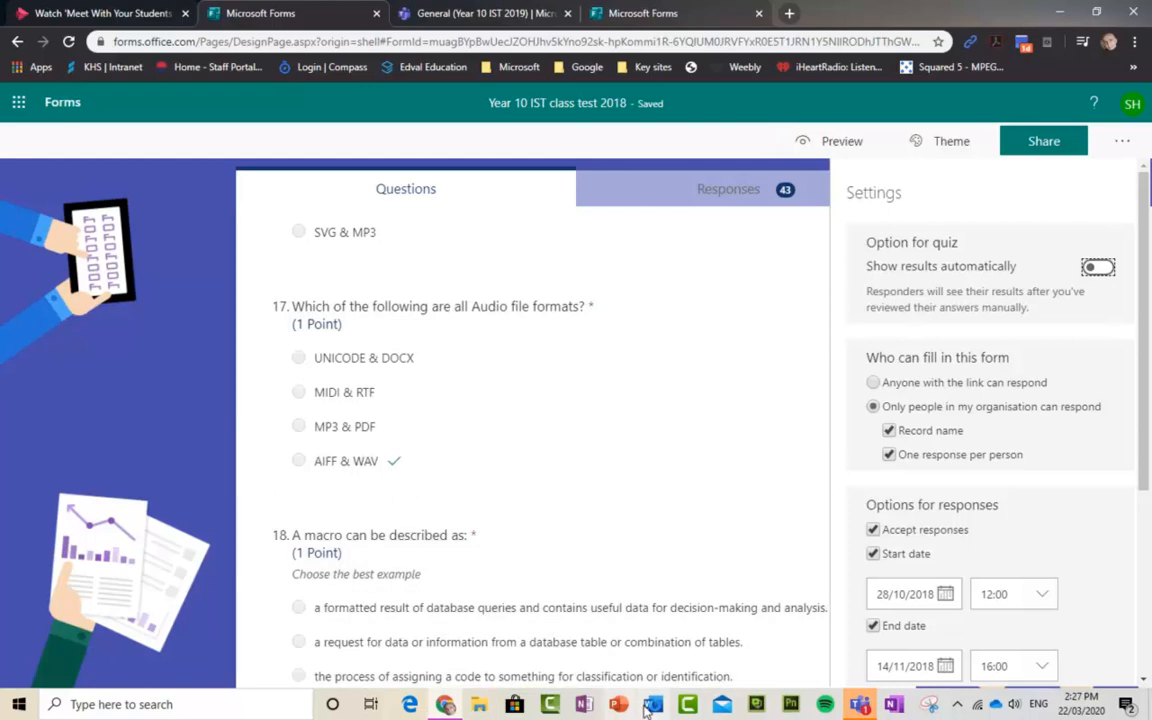
# Open the Year 10 IST class test 2019 from its assignment in Microsoft Teams and examine the questions as students see them.
pyautogui.click(862, 705)
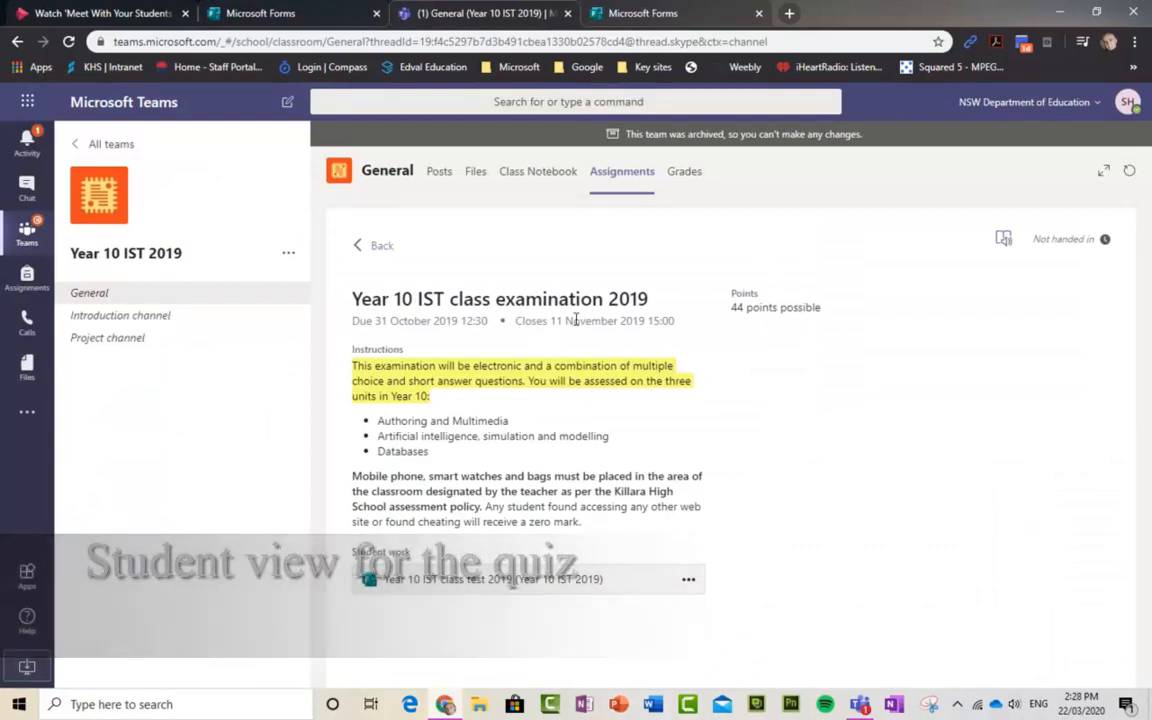
pyautogui.click(549, 582)
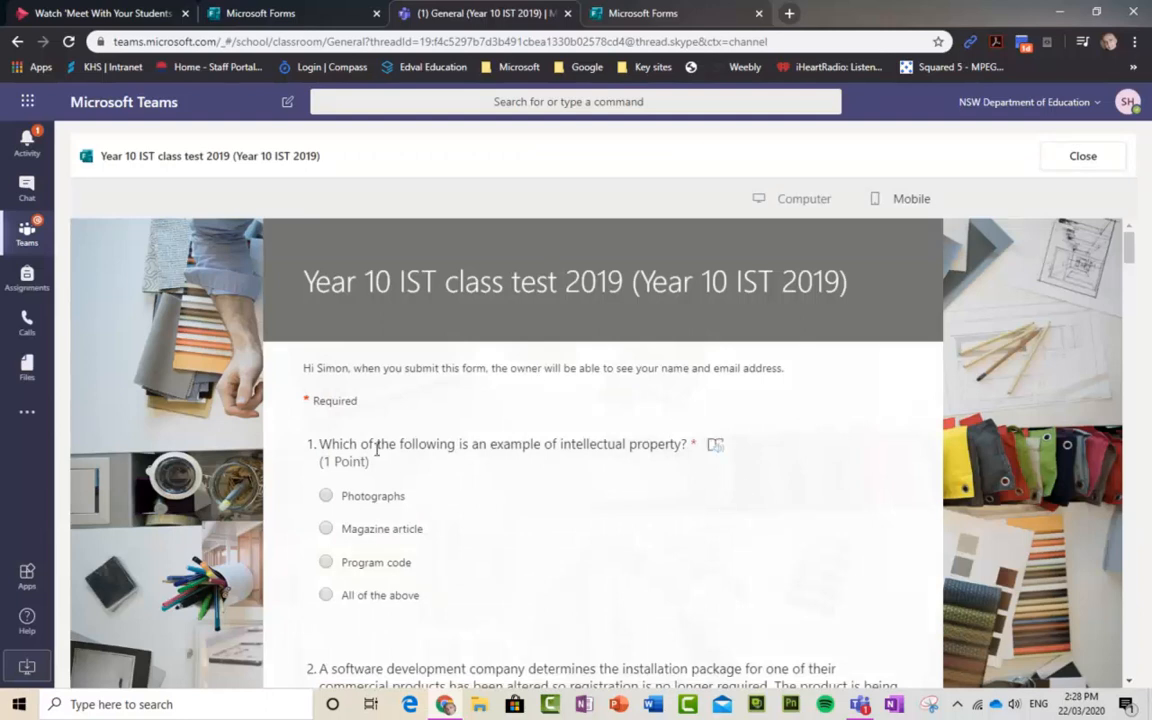
pyautogui.scroll(-3, 542, 514)
pyautogui.scroll(-2, 640, 420)
pyautogui.scroll(-4, 652, 430)
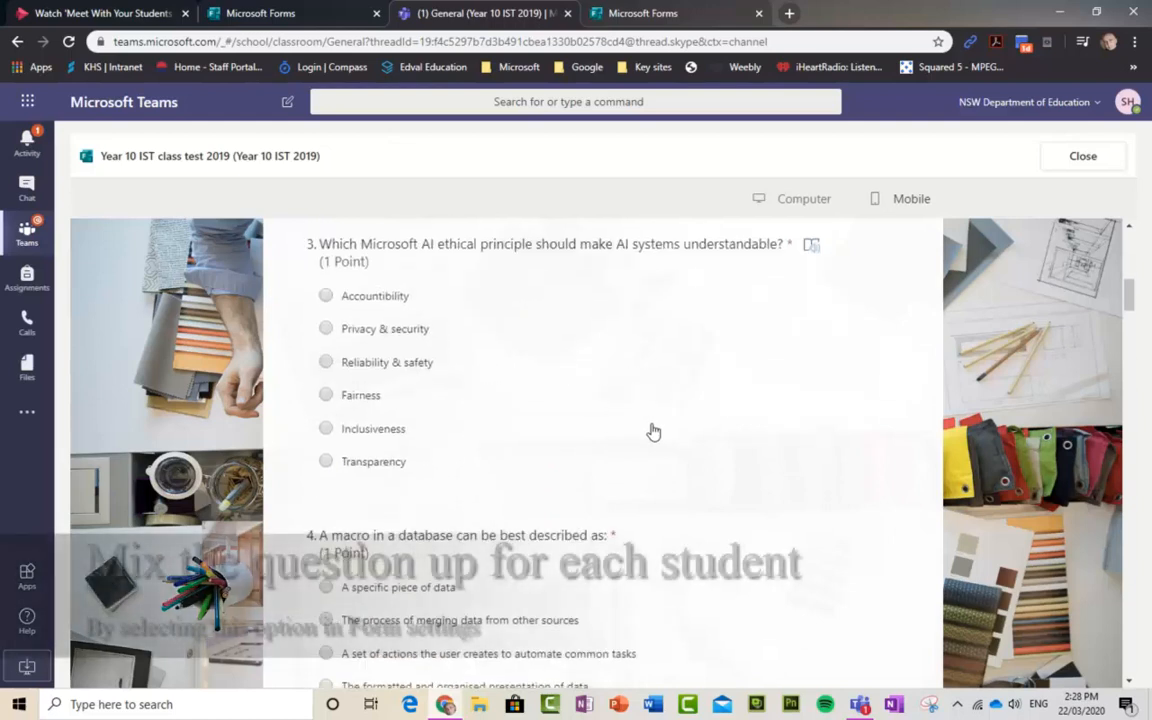
pyautogui.scroll(-4, 675, 418)
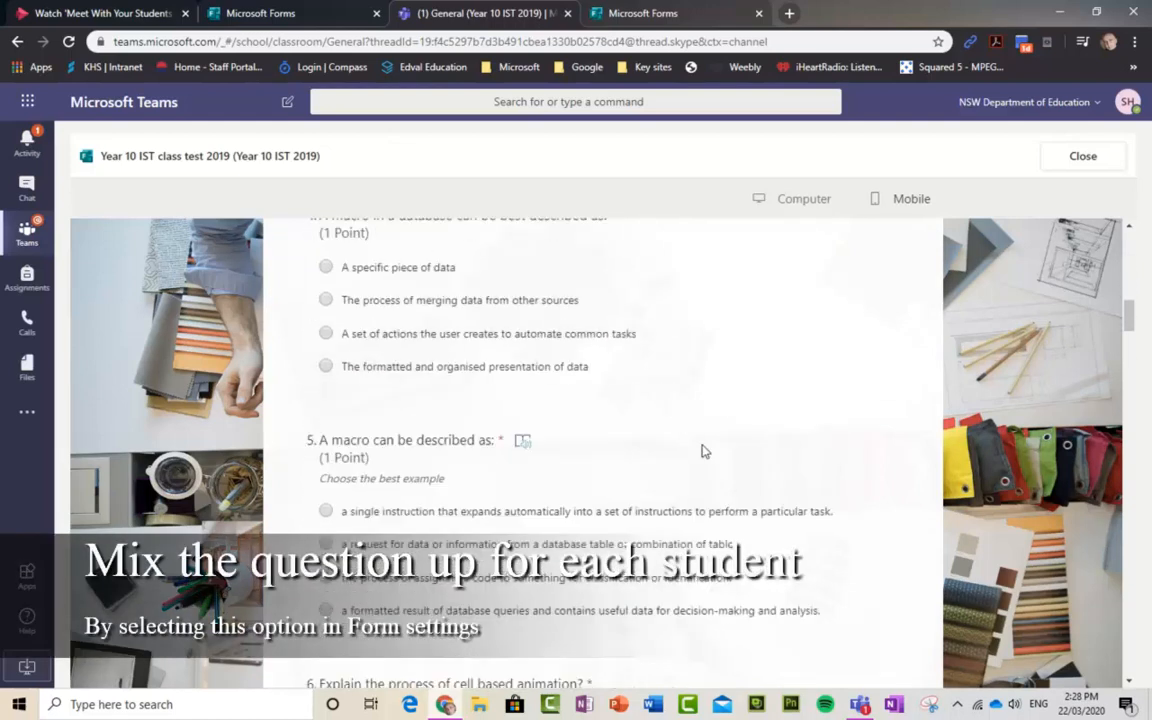
pyautogui.scroll(-2, 730, 440)
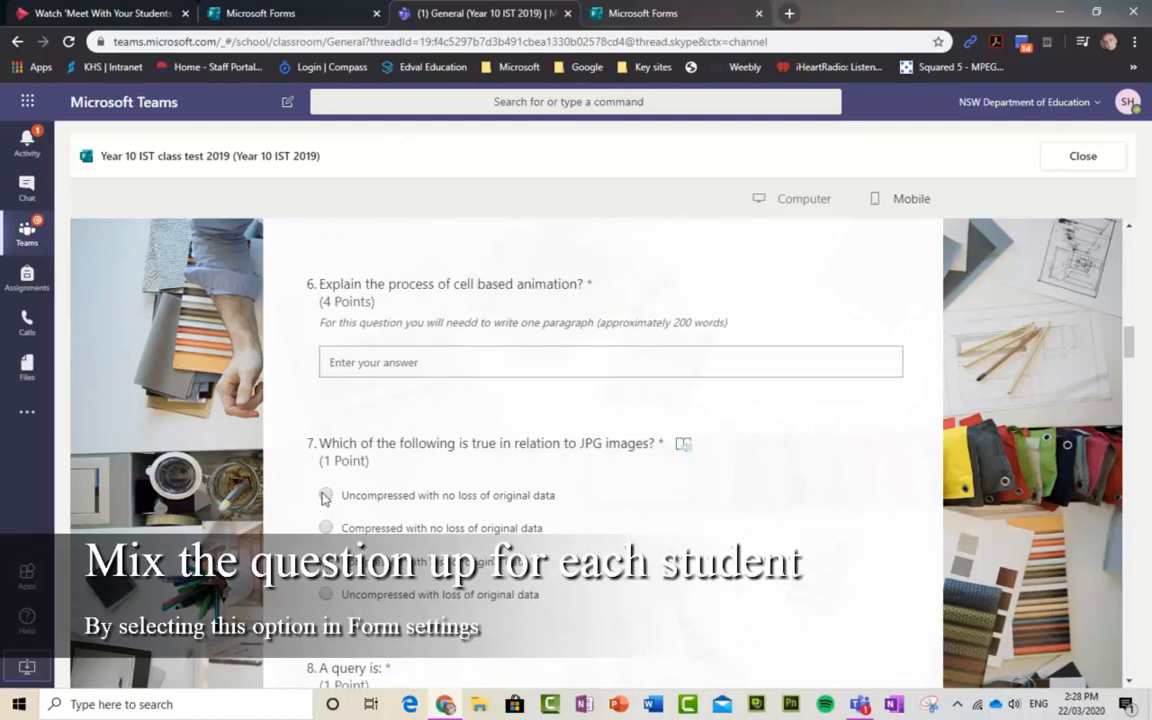
pyautogui.scroll(5, 615, 493)
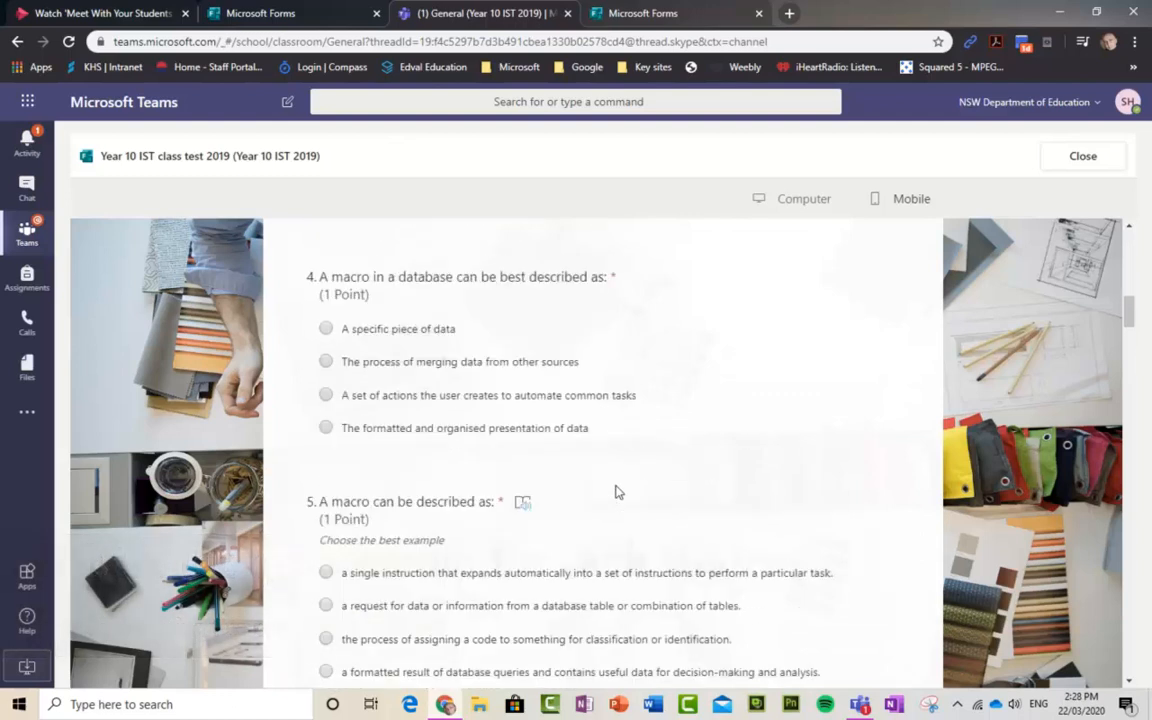
# View question 4 in Immersive Reader and leave the student view of the Year 10 IST class examination 2019.
pyautogui.scroll(1, 615, 493)
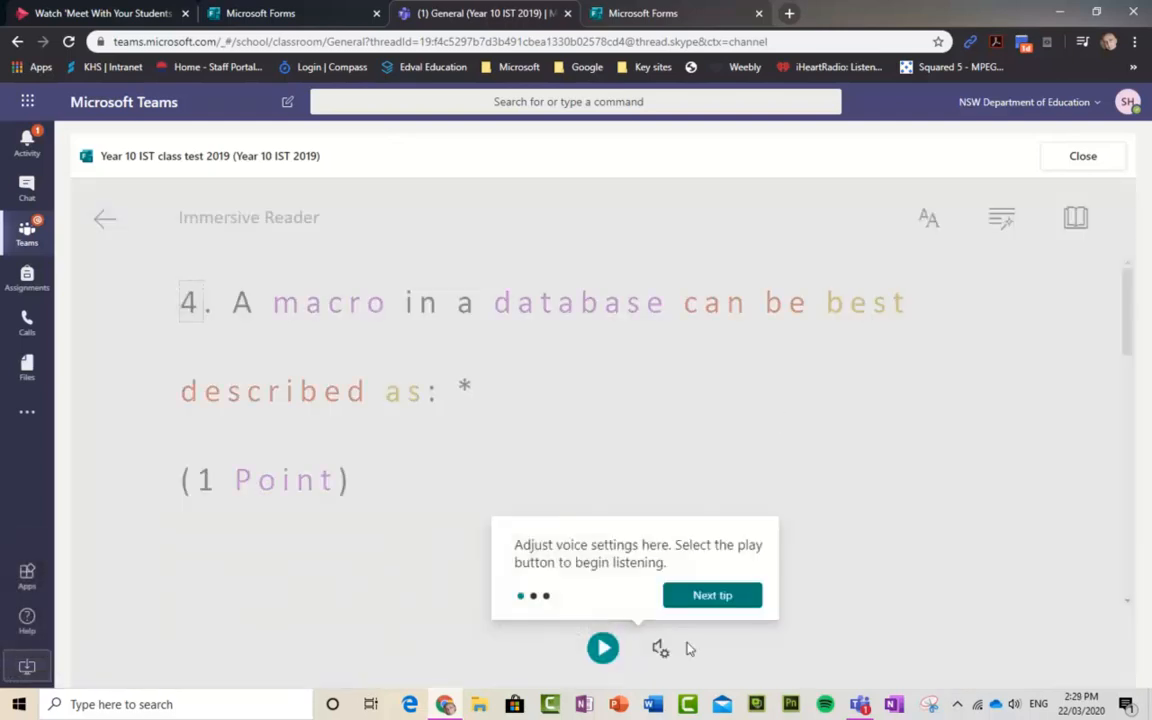
pyautogui.click(1082, 158)
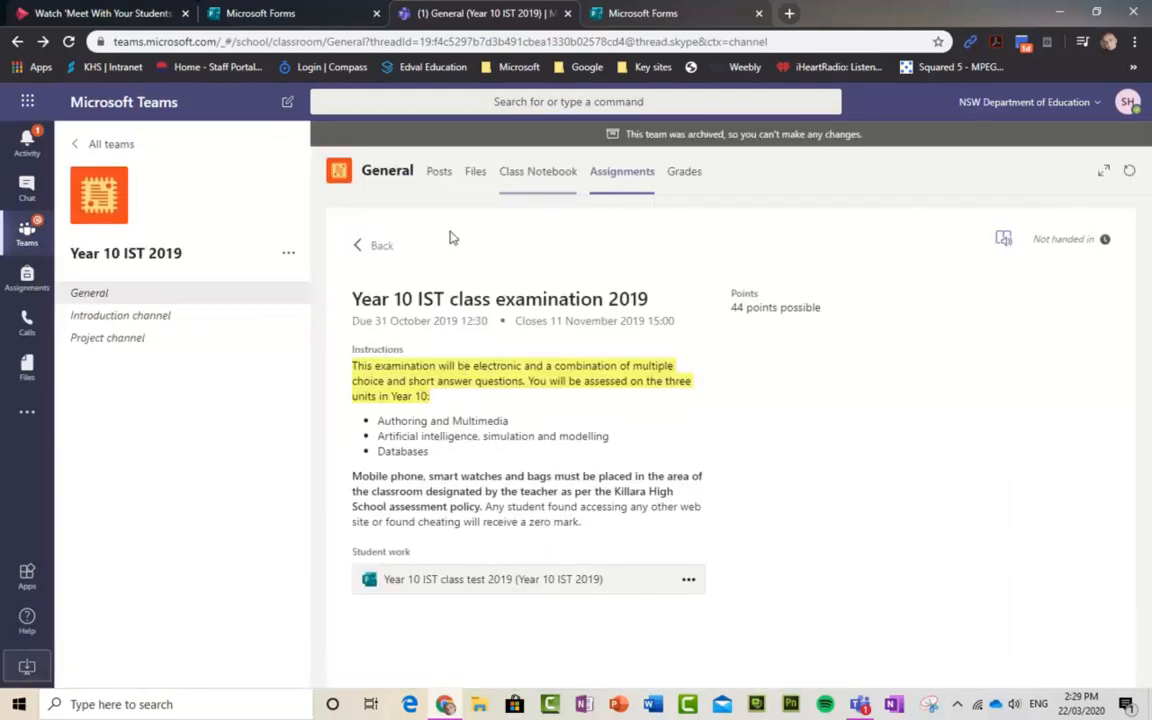
pyautogui.click(382, 247)
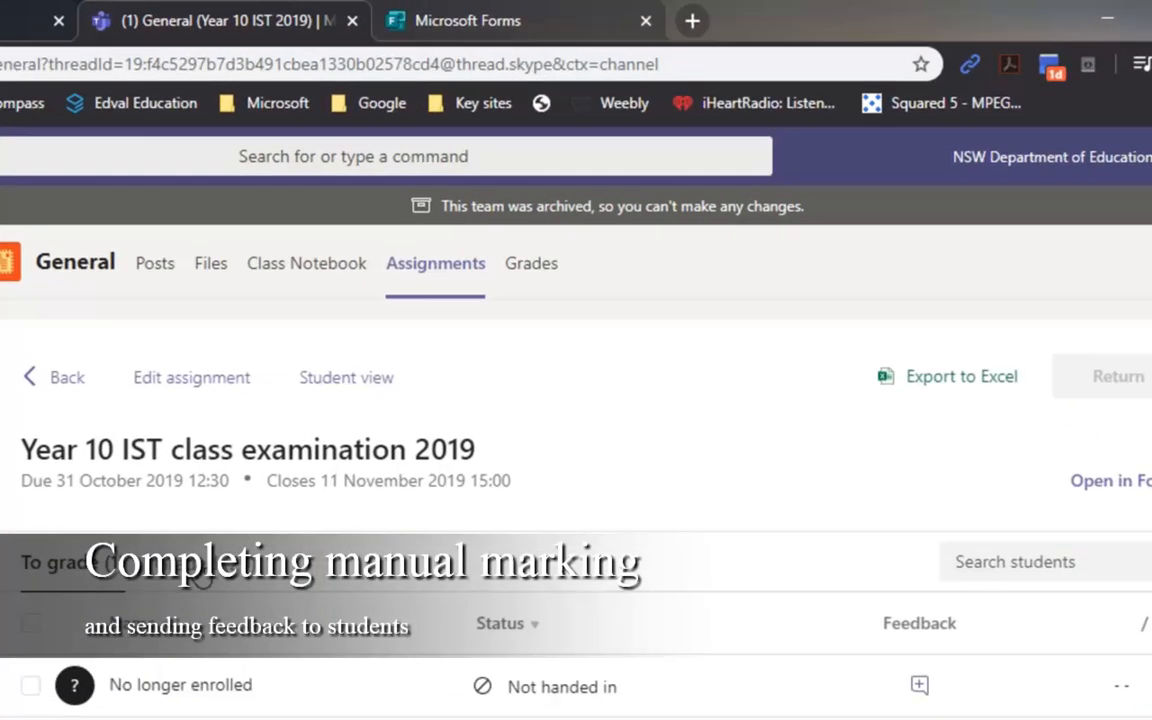
# Open the first returned submission among the graded students and examine its auto-graded multiple-choice answers up to question 22.
pyautogui.click(203, 581)
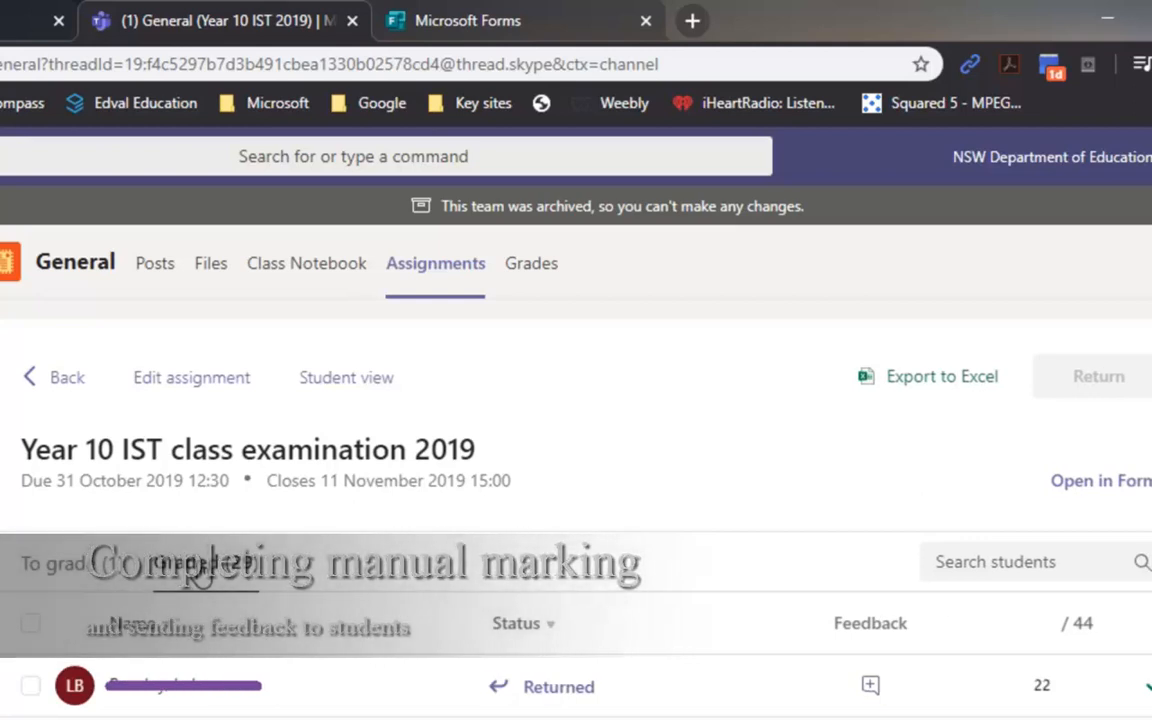
pyautogui.click(562, 686)
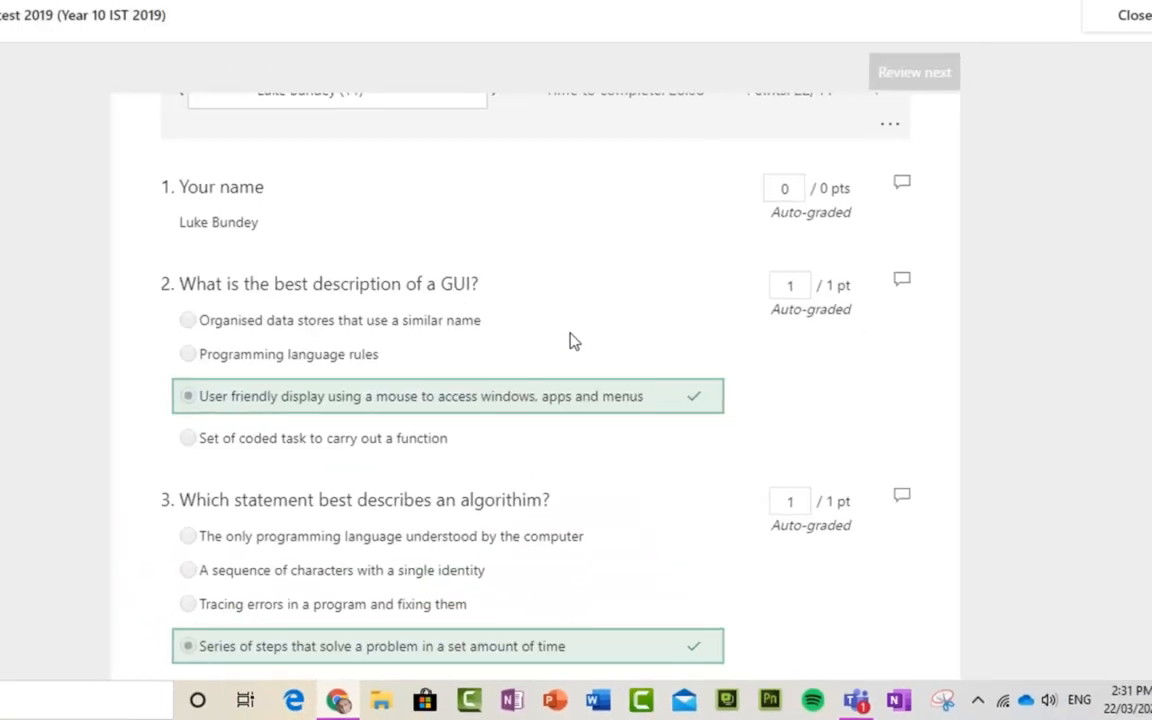
pyautogui.scroll(-3, 573, 341)
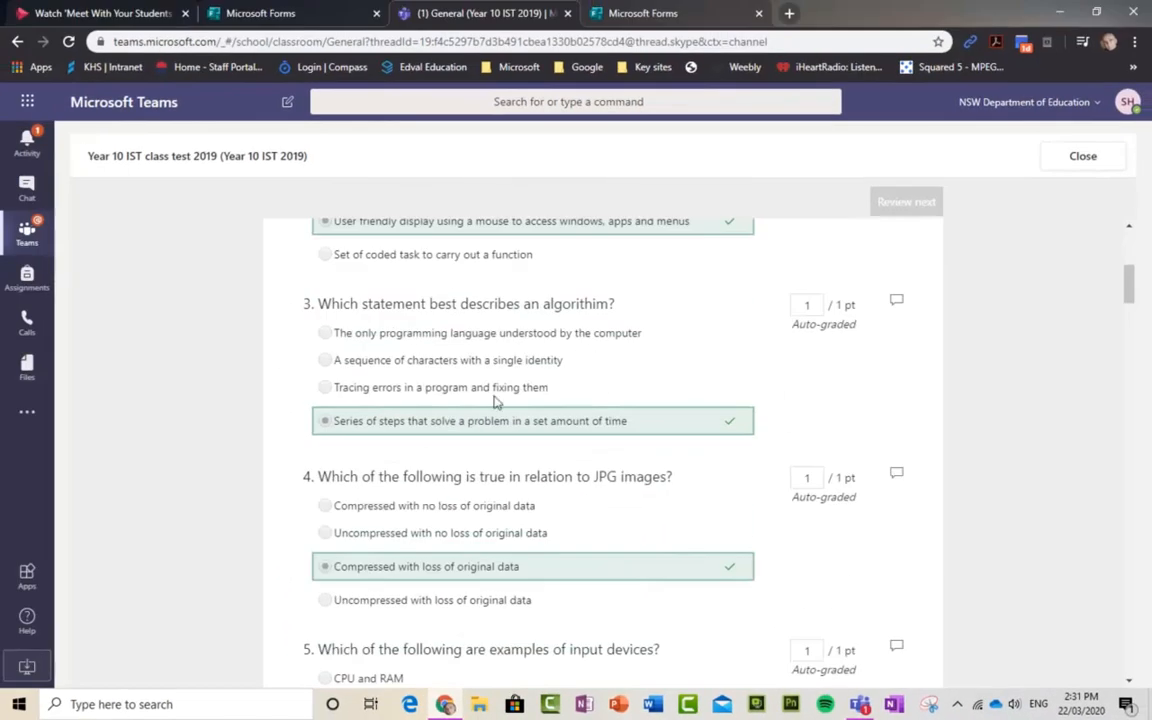
pyautogui.scroll(-12, 752, 421)
pyautogui.scroll(-12, 830, 500)
pyautogui.scroll(-12, 841, 507)
pyautogui.scroll(-6, 849, 507)
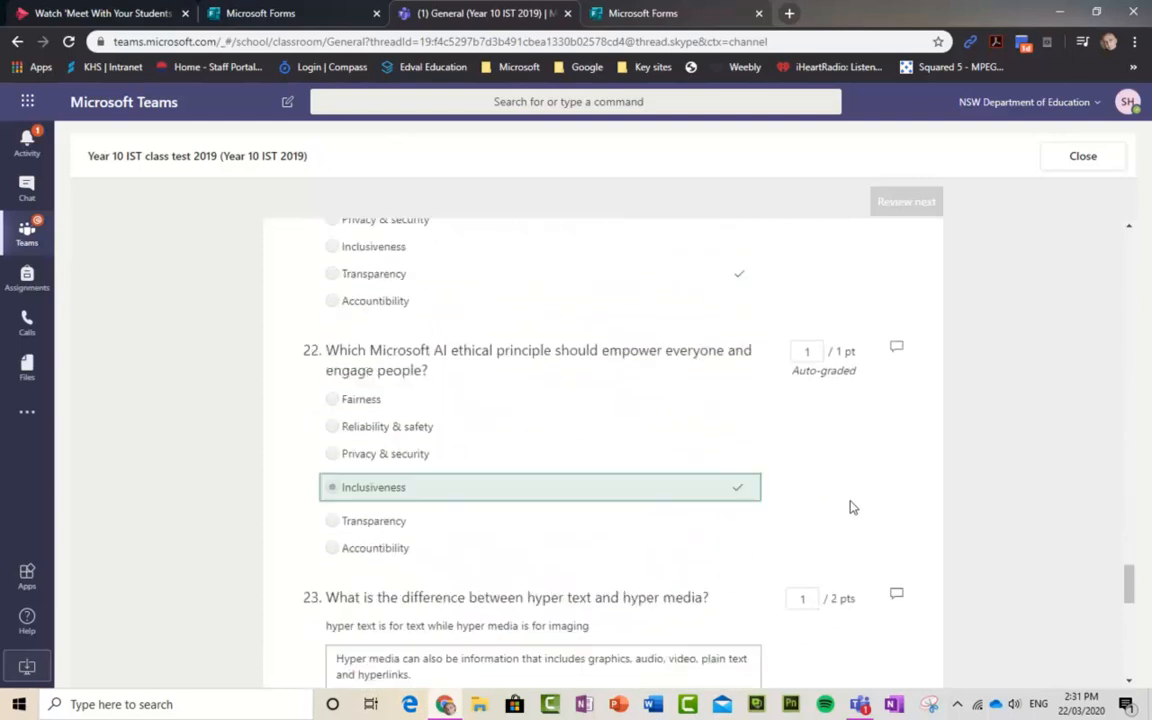
# Examine the points and written feedback given for the manually marked short answers in questions 23 to 29.
pyautogui.scroll(3, 700, 493)
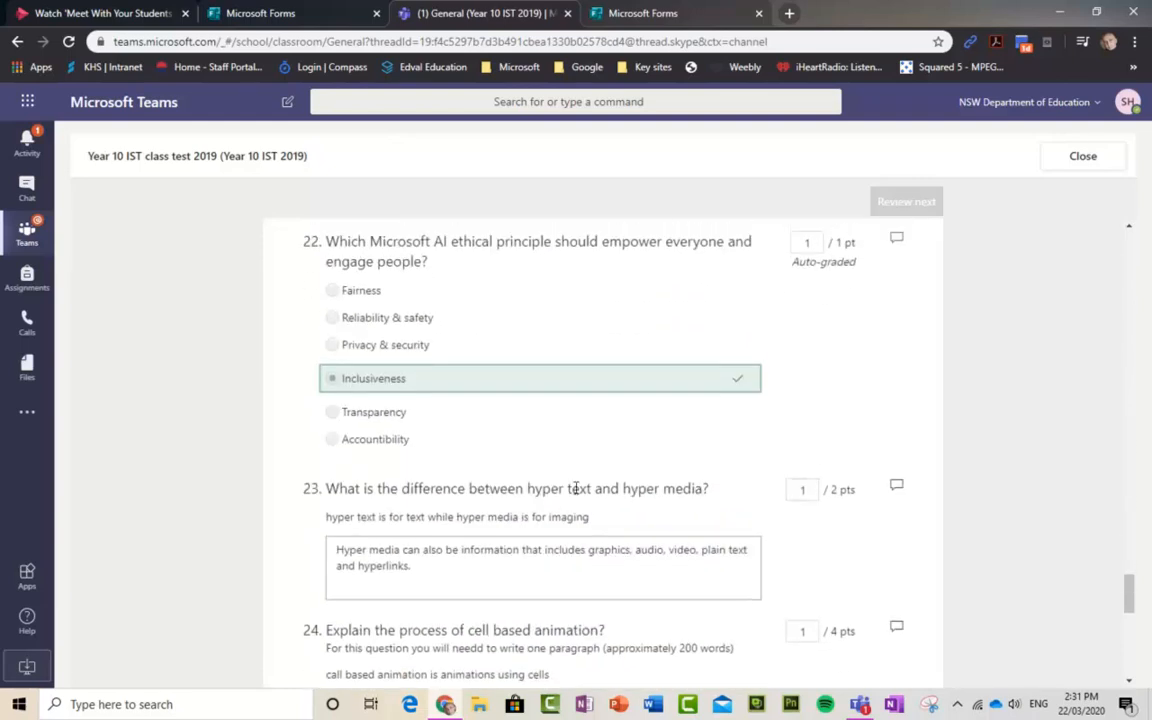
pyautogui.scroll(-5, 624, 525)
pyautogui.scroll(3, 625, 524)
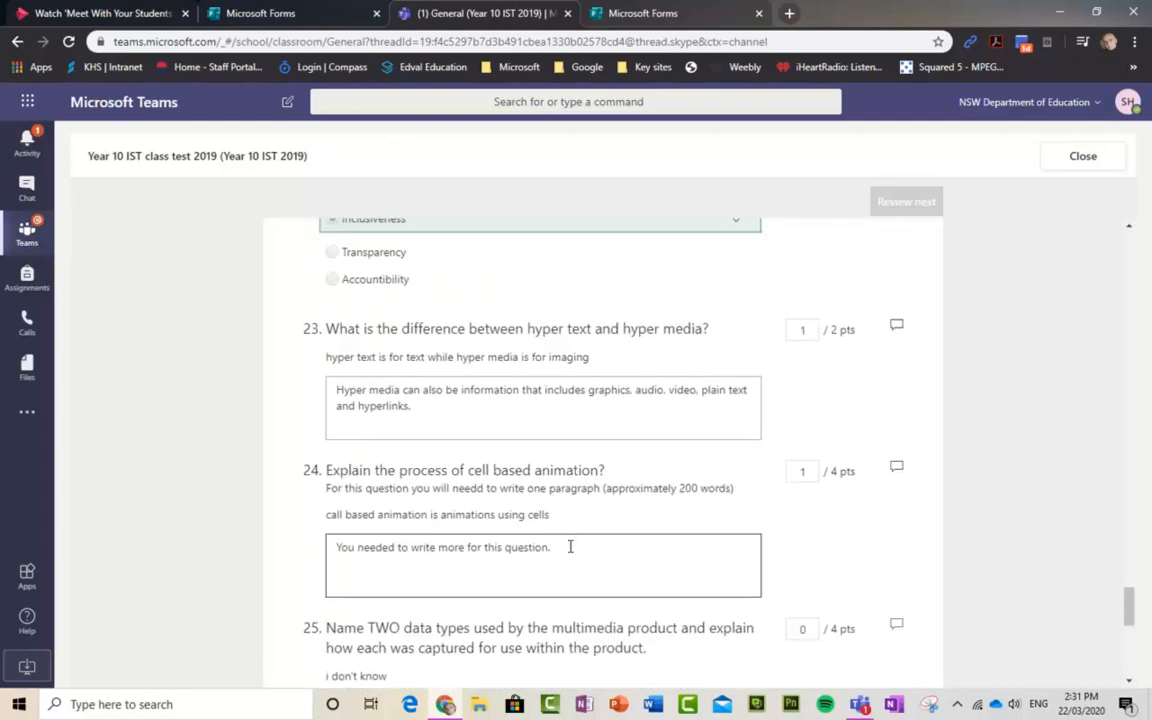
pyautogui.scroll(-5, 570, 547)
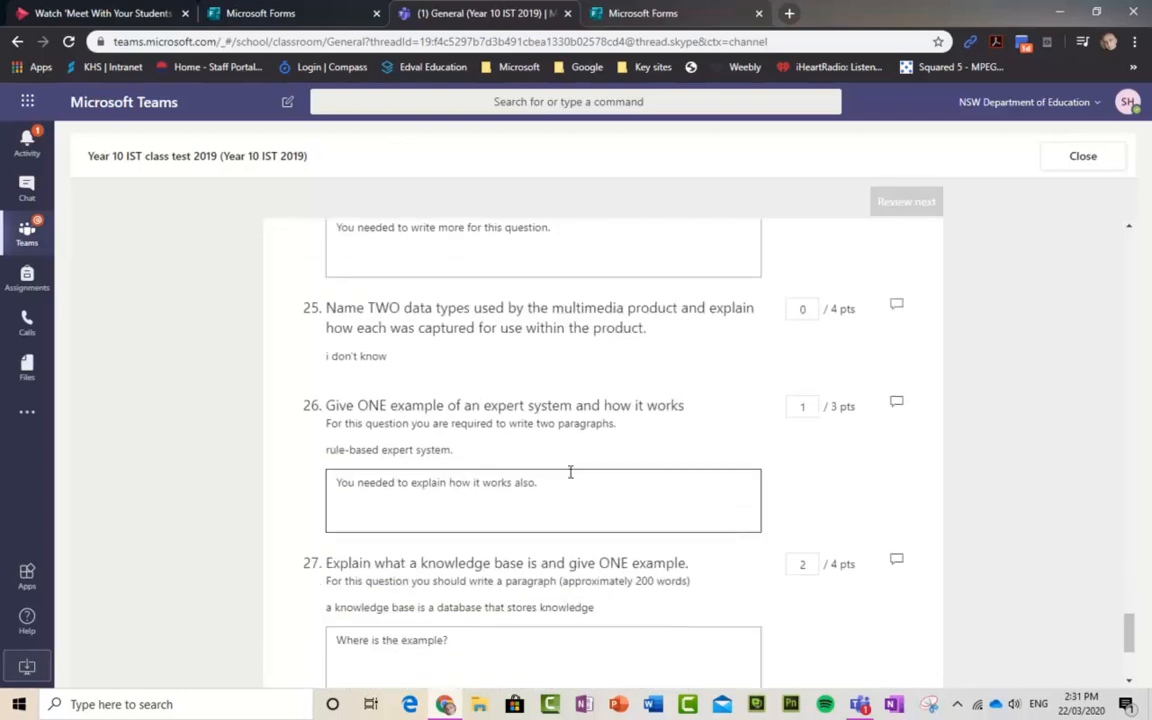
pyautogui.scroll(4, 545, 445)
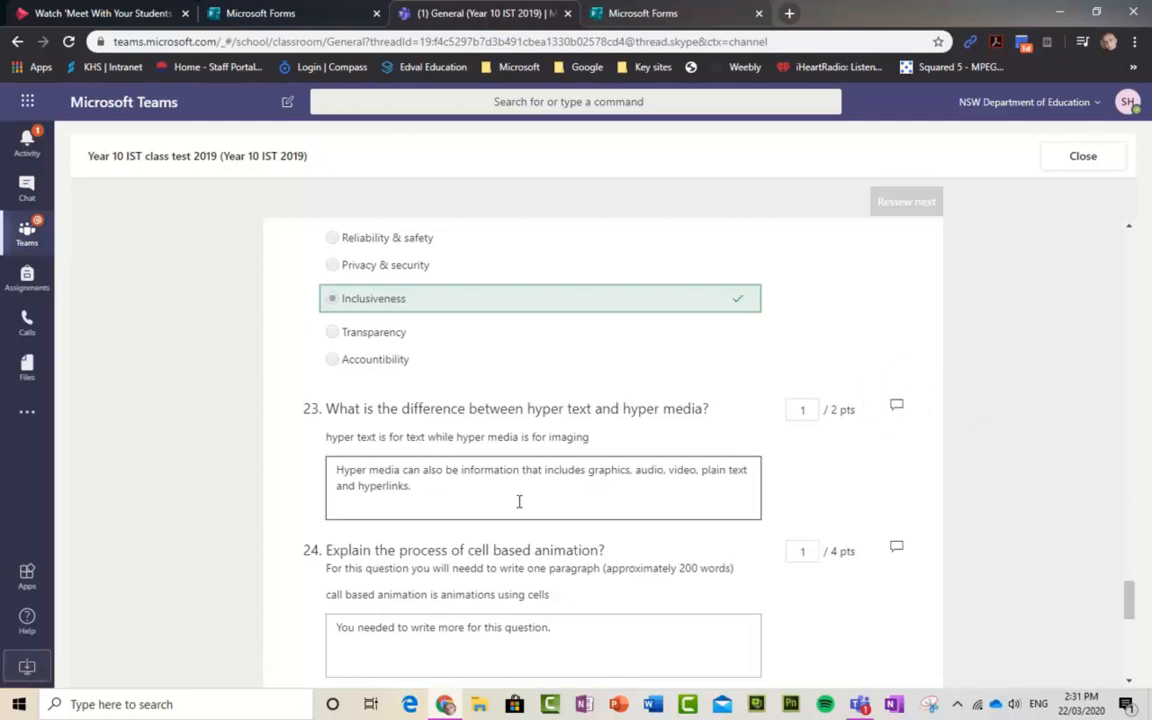
pyautogui.scroll(-7, 530, 498)
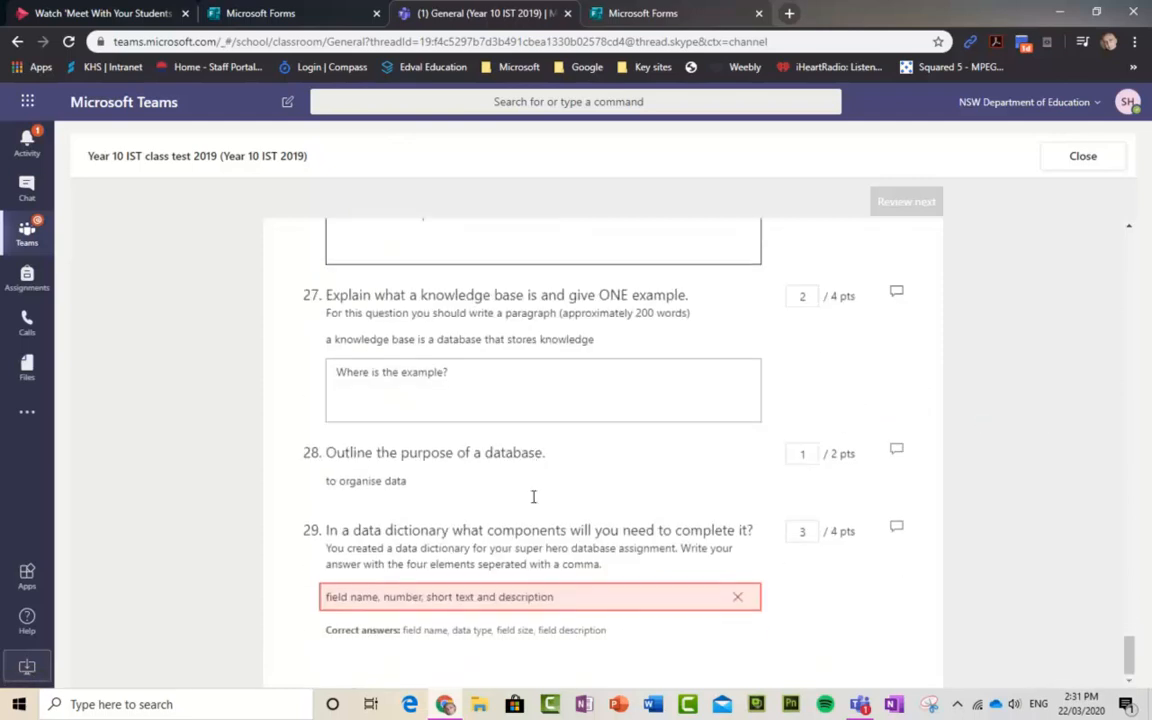
pyautogui.scroll(15, 640, 500)
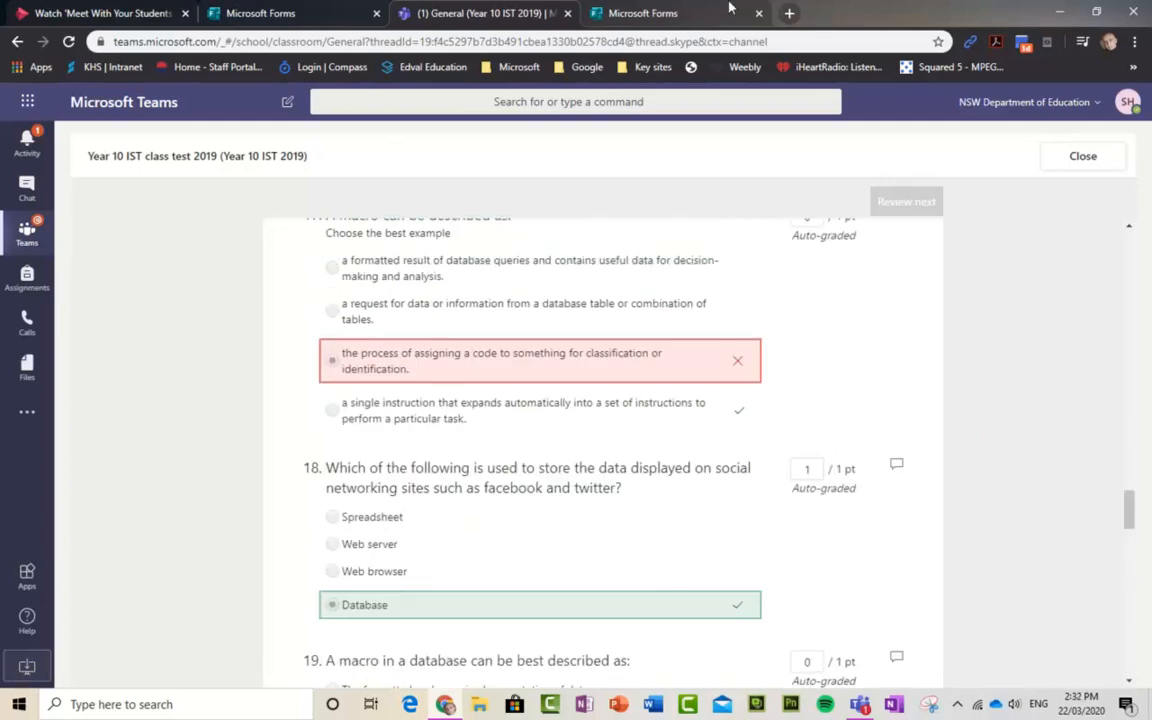
# Switch to the Year 10 IST class test 2018 form in Microsoft Forms and examine the class responses and charts for each question.
pyautogui.click(660, 17)
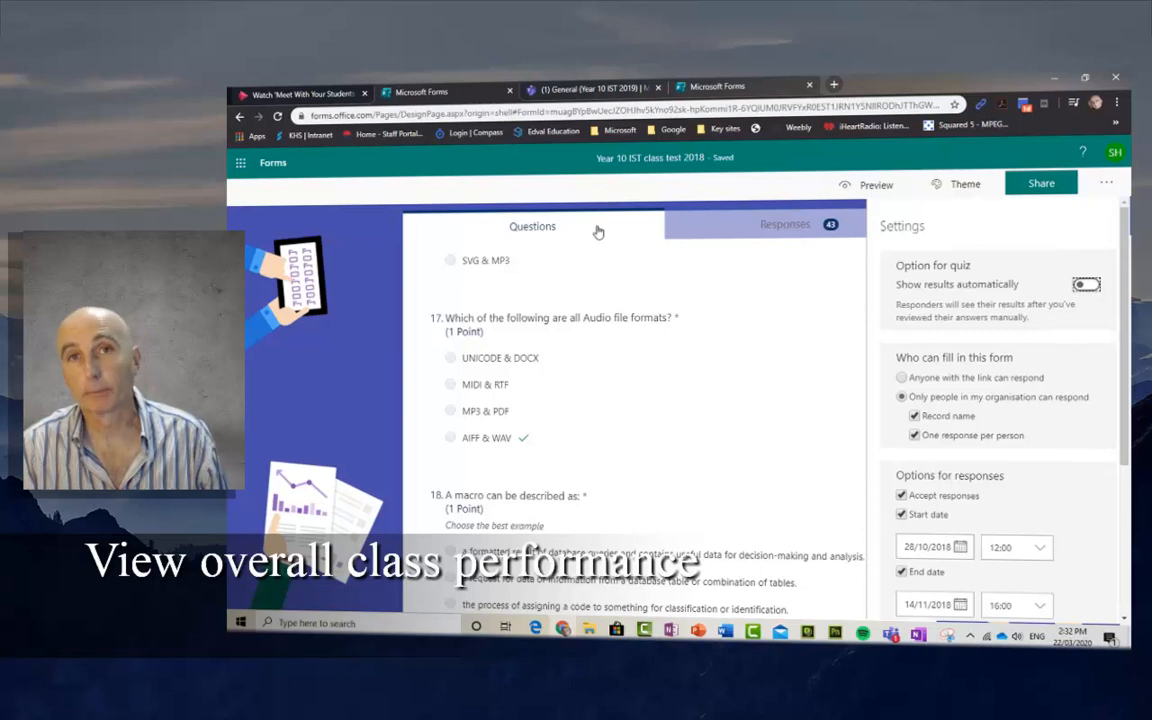
pyautogui.click(781, 227)
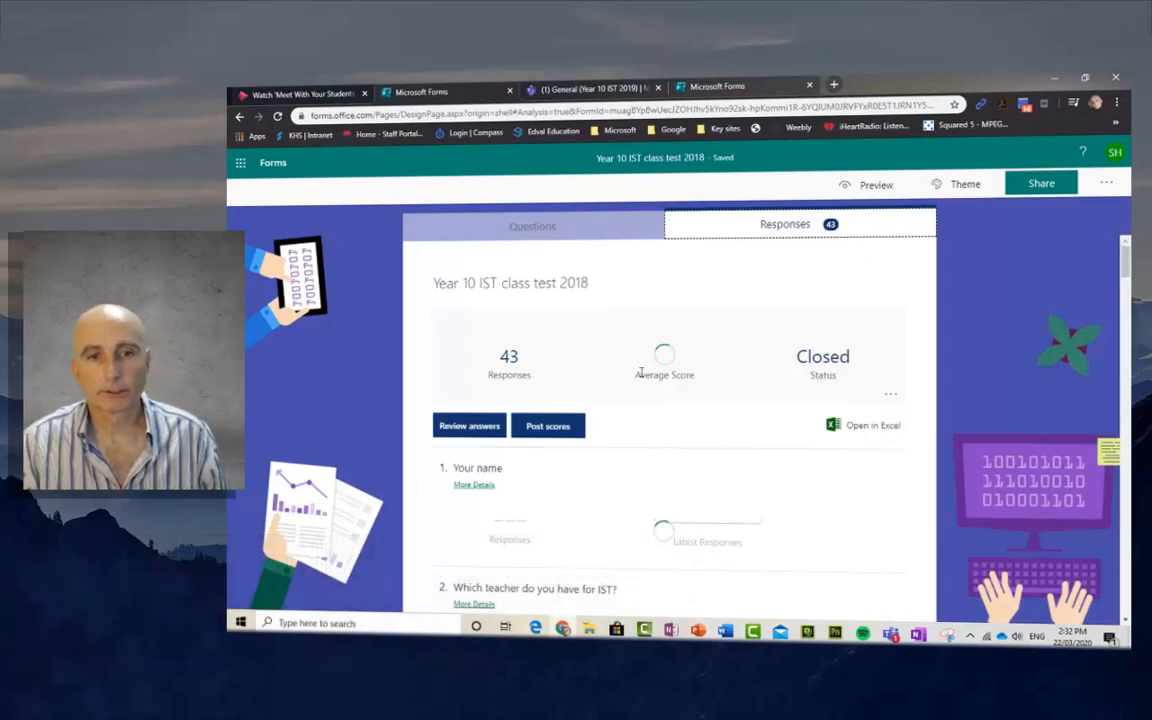
pyautogui.scroll(-5, 697, 398)
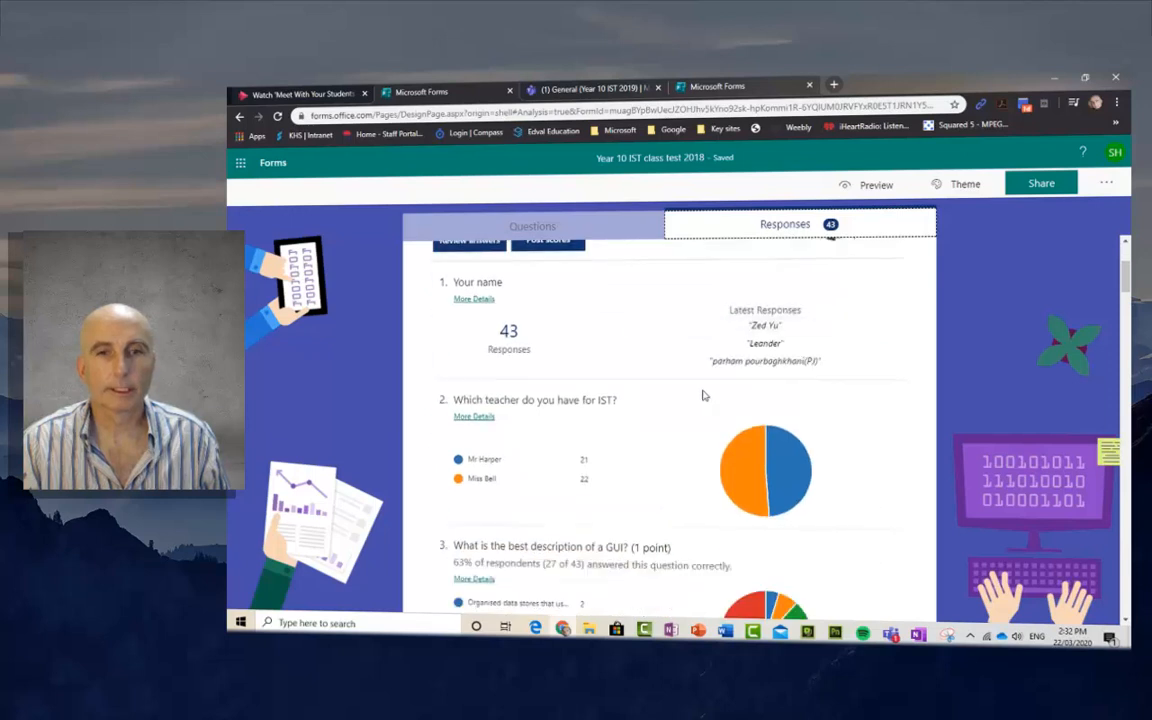
pyautogui.scroll(-1, 708, 380)
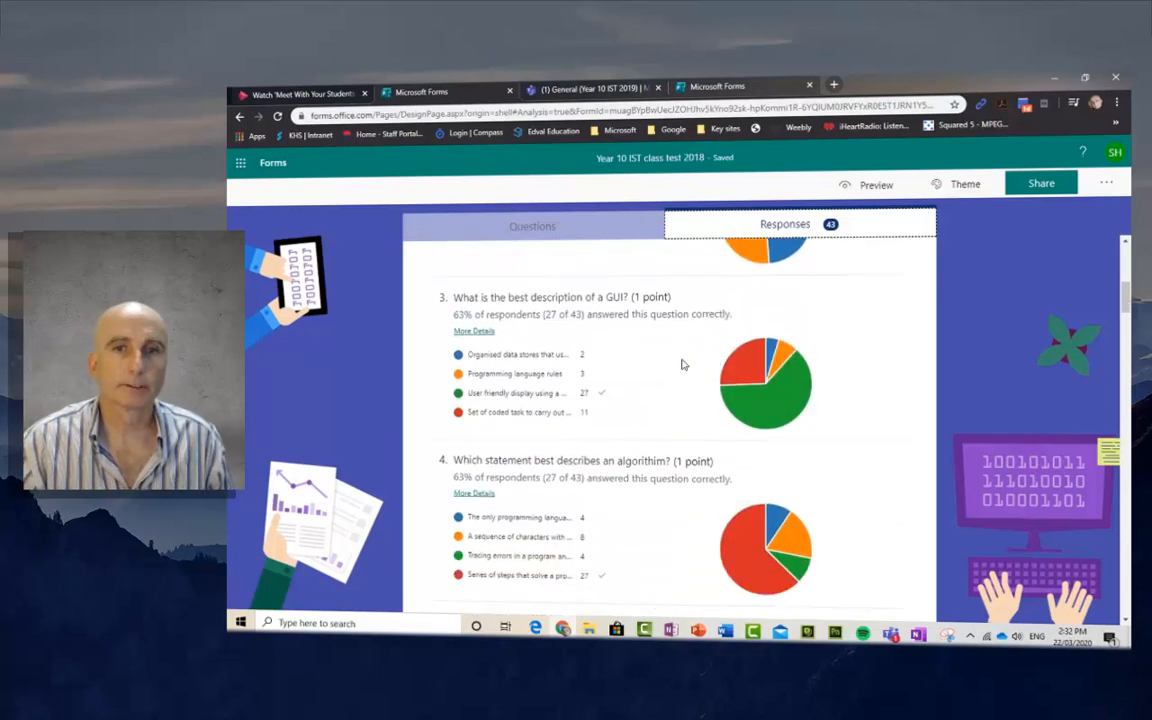
pyautogui.scroll(-8, 689, 366)
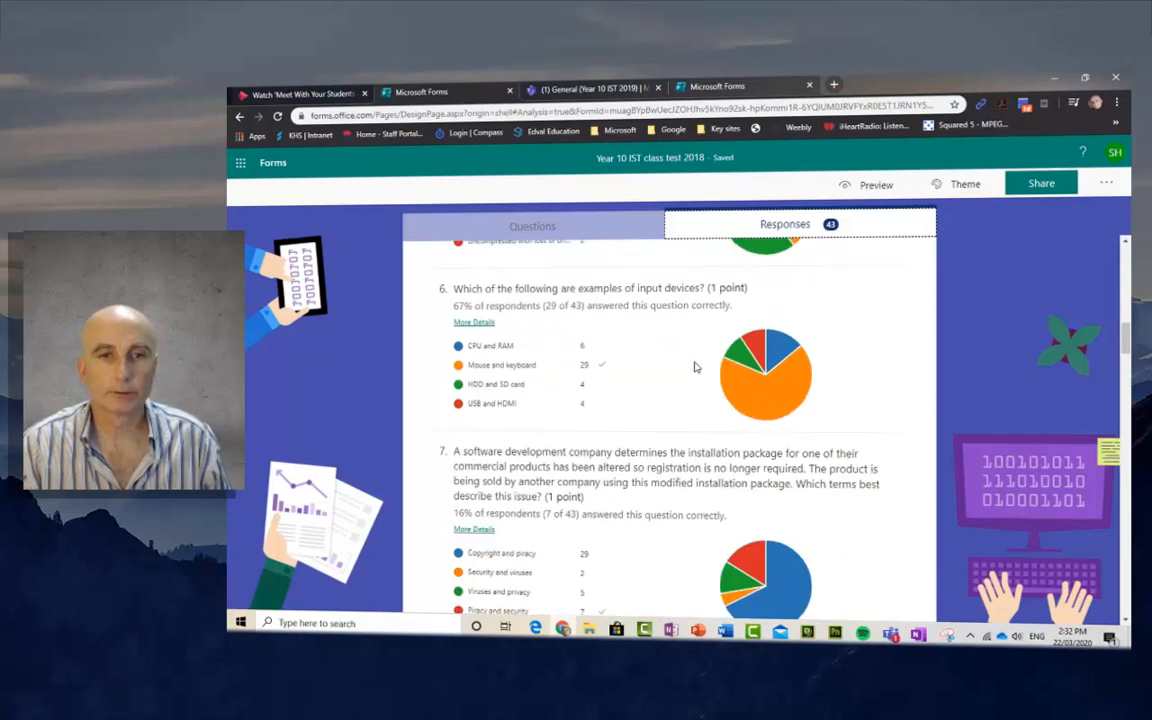
pyautogui.scroll(-3, 697, 367)
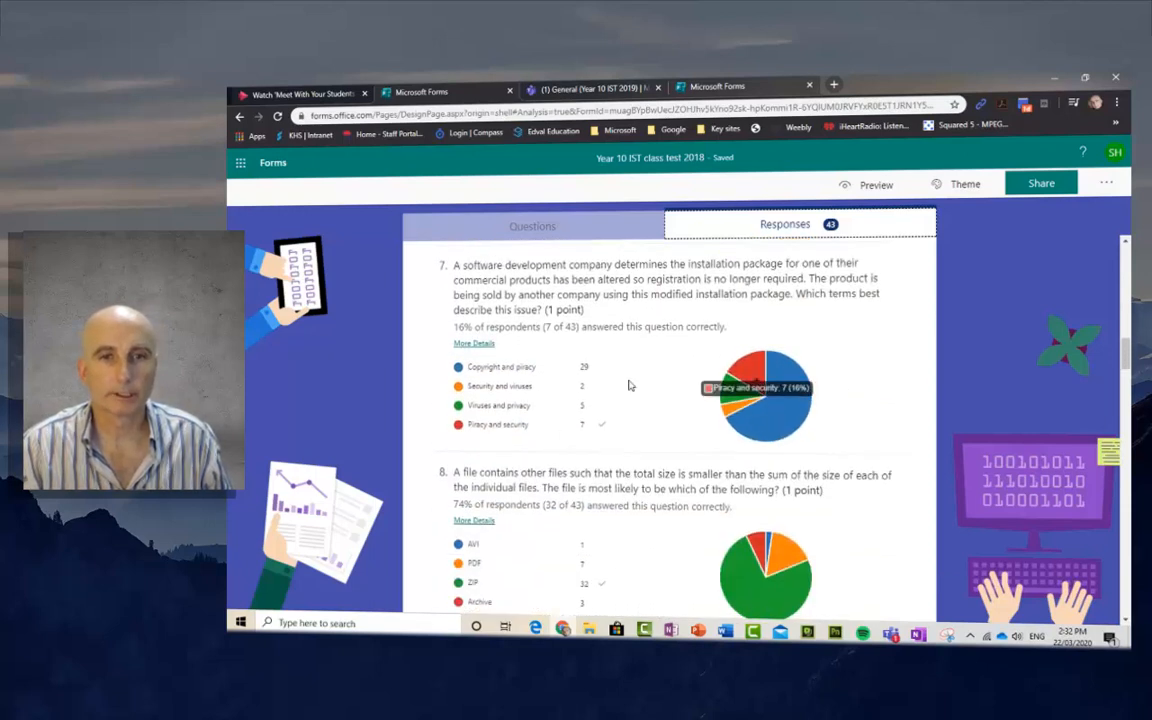
pyautogui.scroll(1, 612, 348)
pyautogui.scroll(2, 680, 385)
pyautogui.scroll(-7, 757, 475)
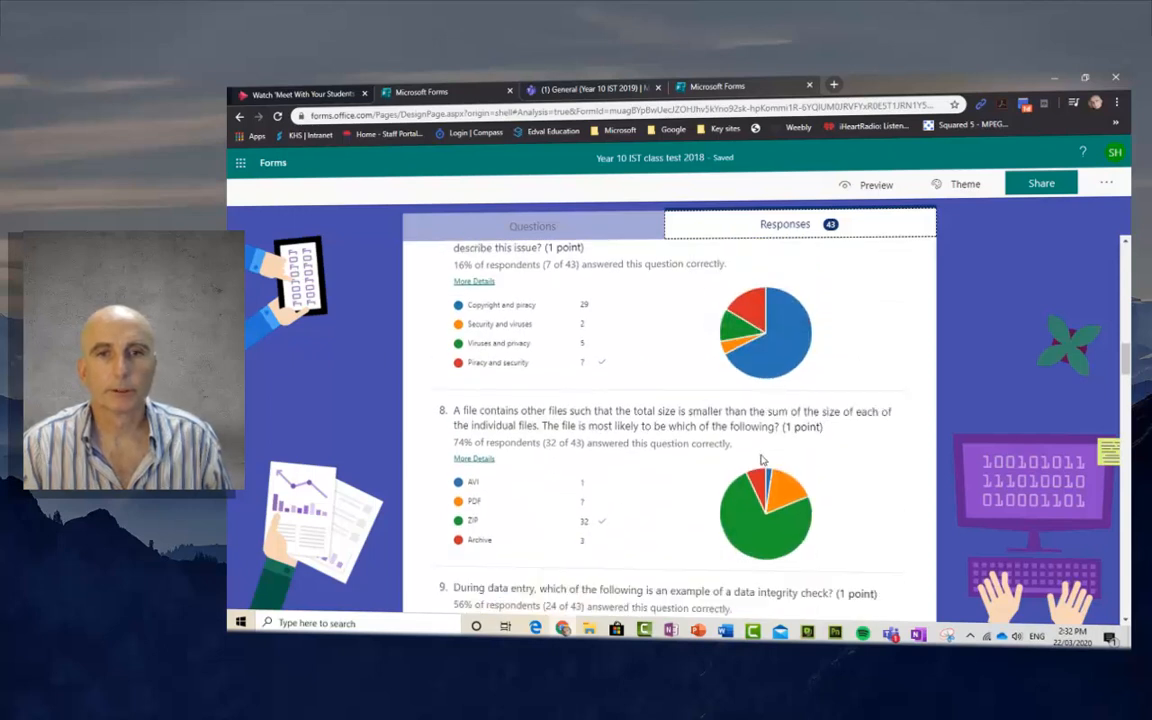
pyautogui.scroll(-12, 787, 452)
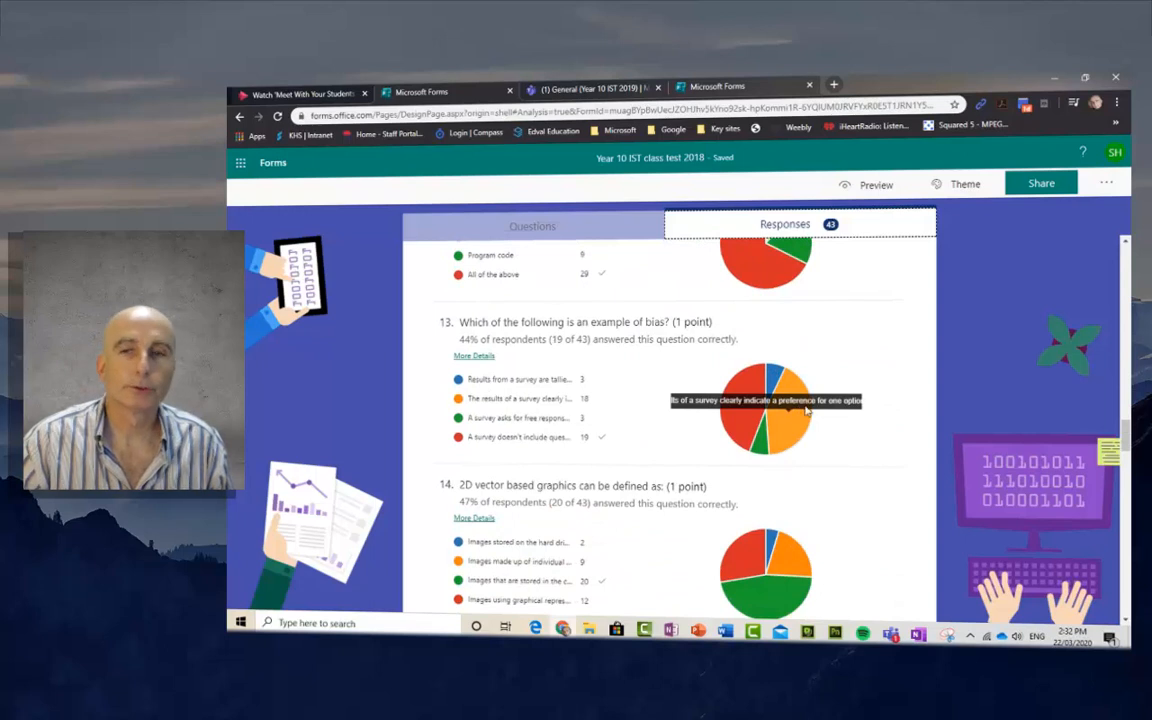
pyautogui.scroll(12, 820, 415)
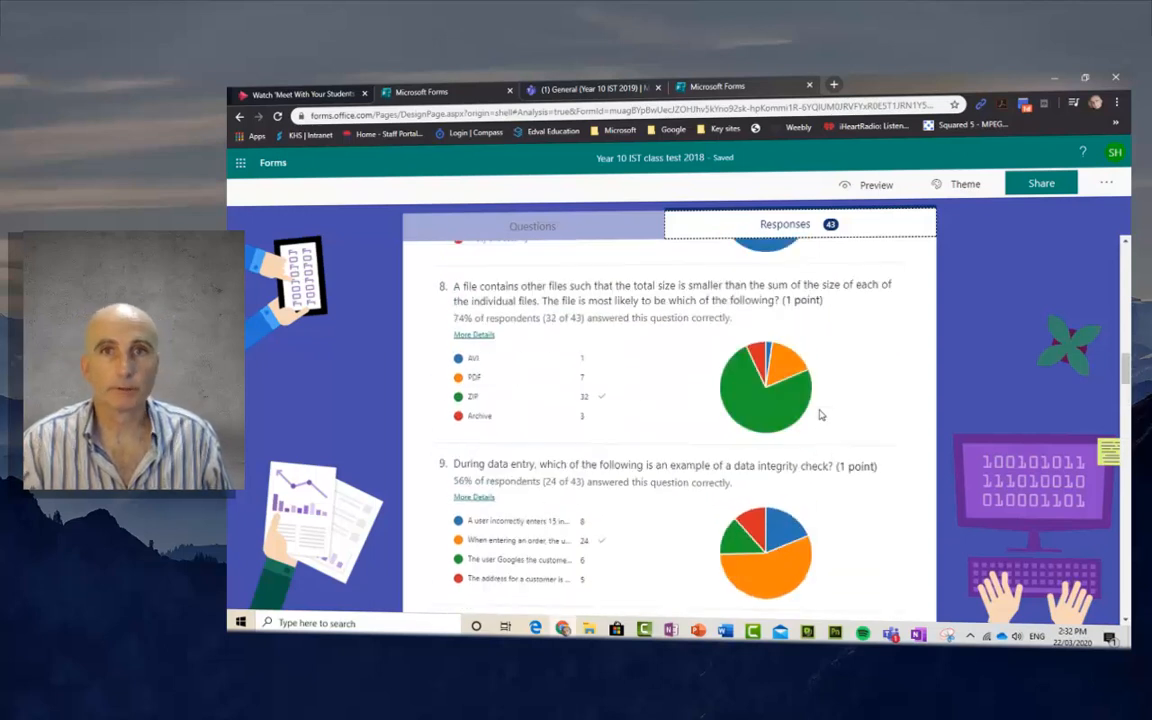